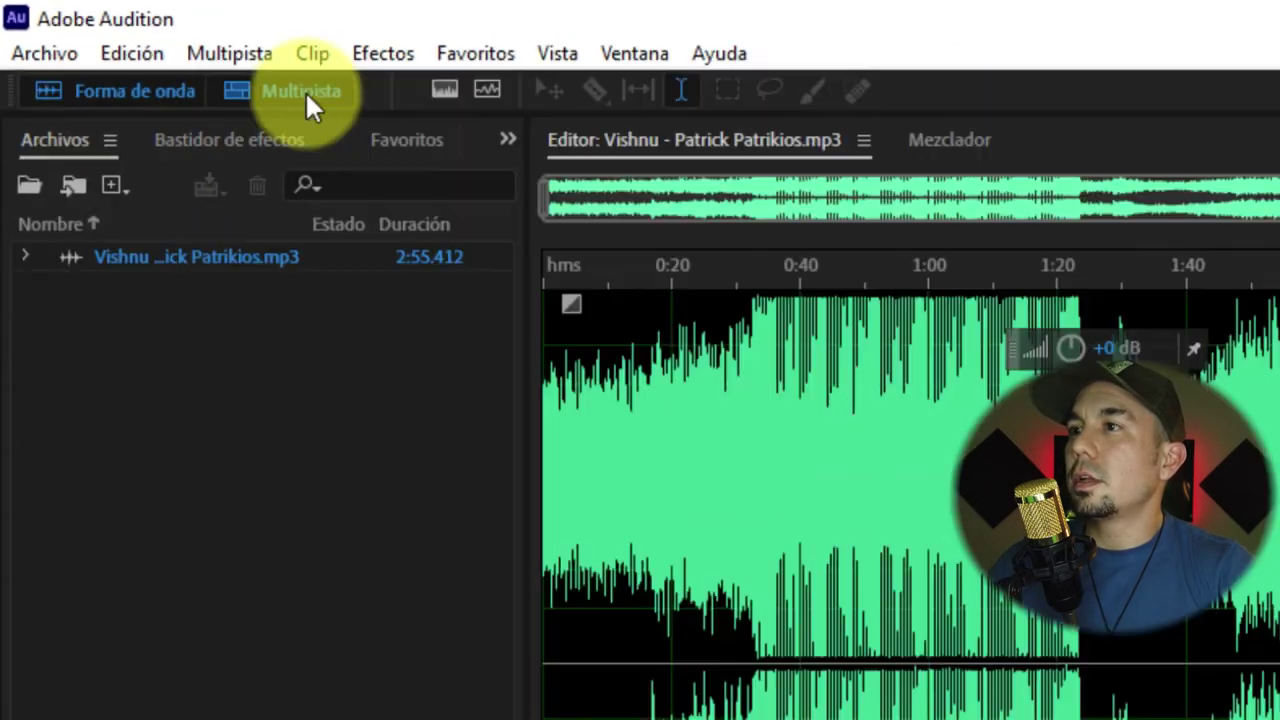
Step: Create a multitrack session named "SUSCRIBITE A MI CANAL" at 44100 Hz, 32-bit float, with a stereo mix
{"action": "left_click", "coordinate": [426, 134]}
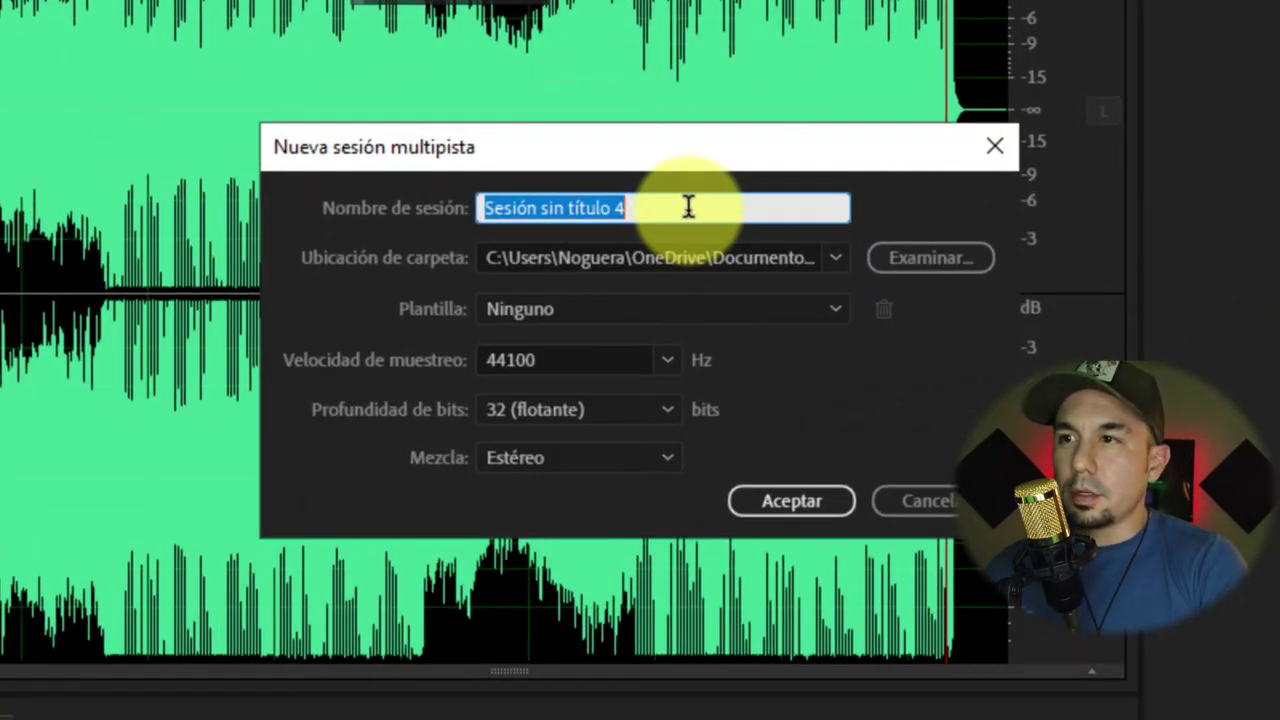
{"action": "type", "text": "SUSCRI"}
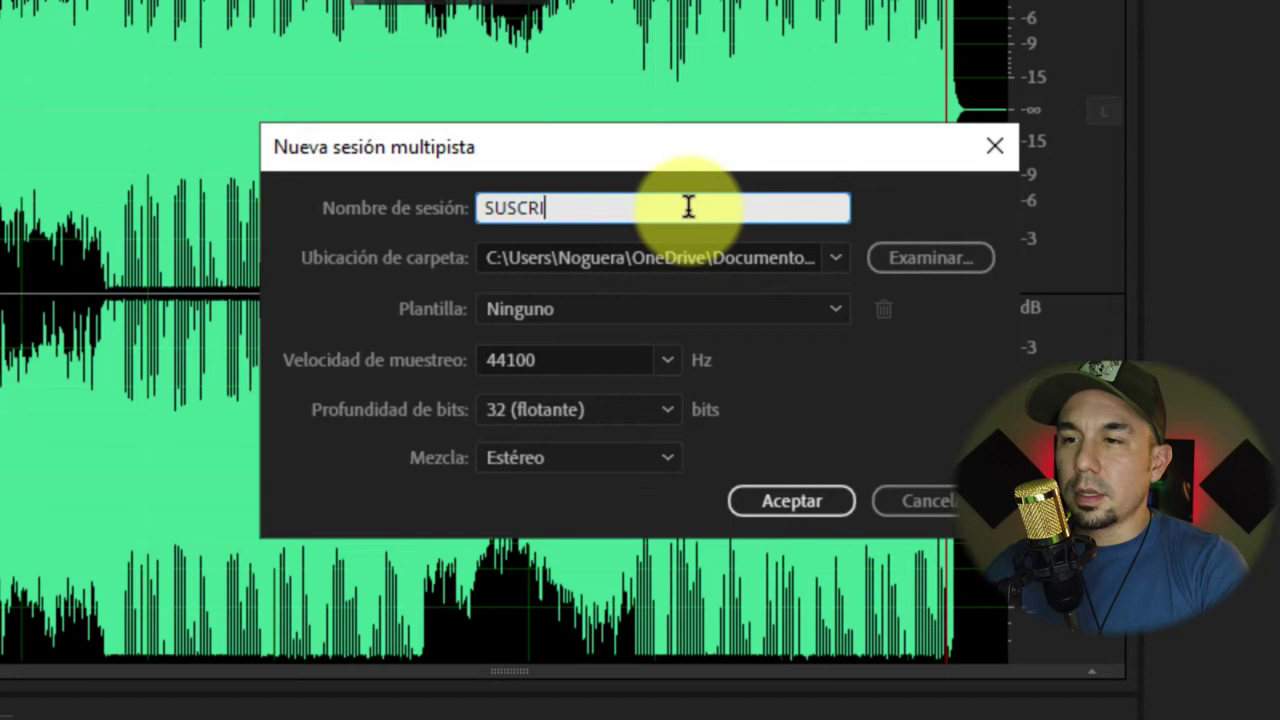
{"action": "type", "text": "BITE A MI CANAL"}
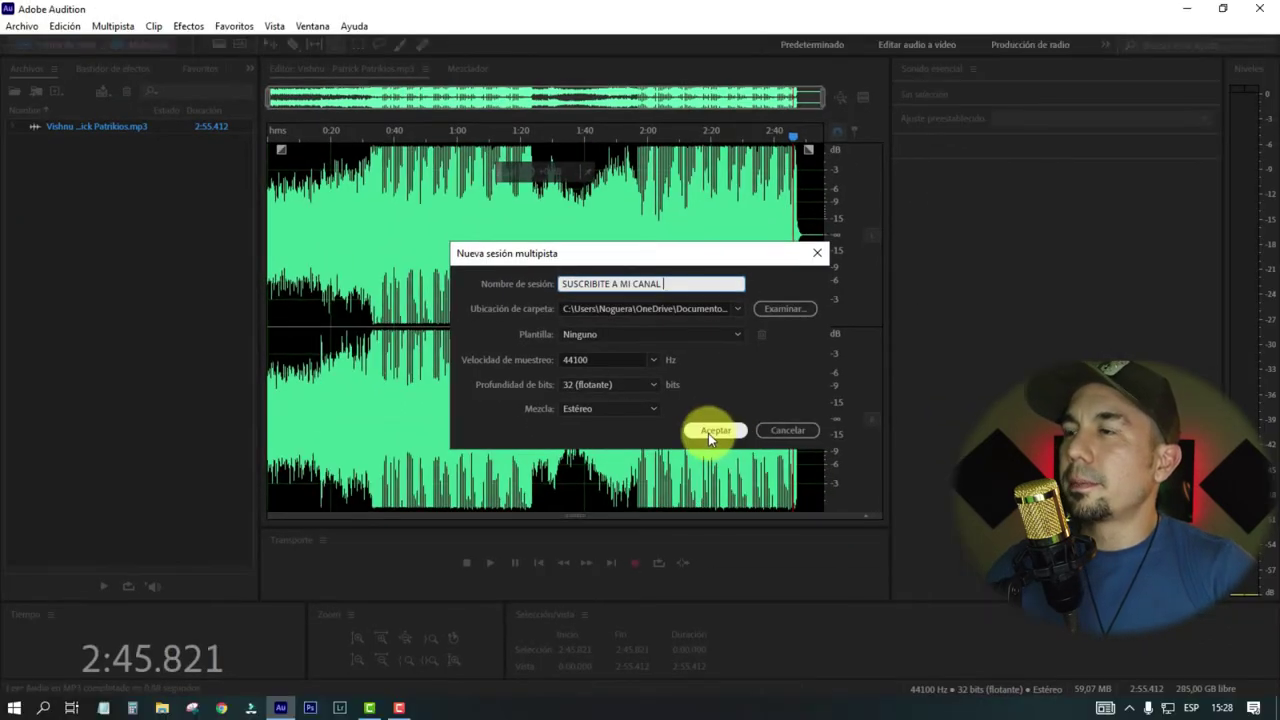
{"action": "left_click", "coordinate": [778, 500]}
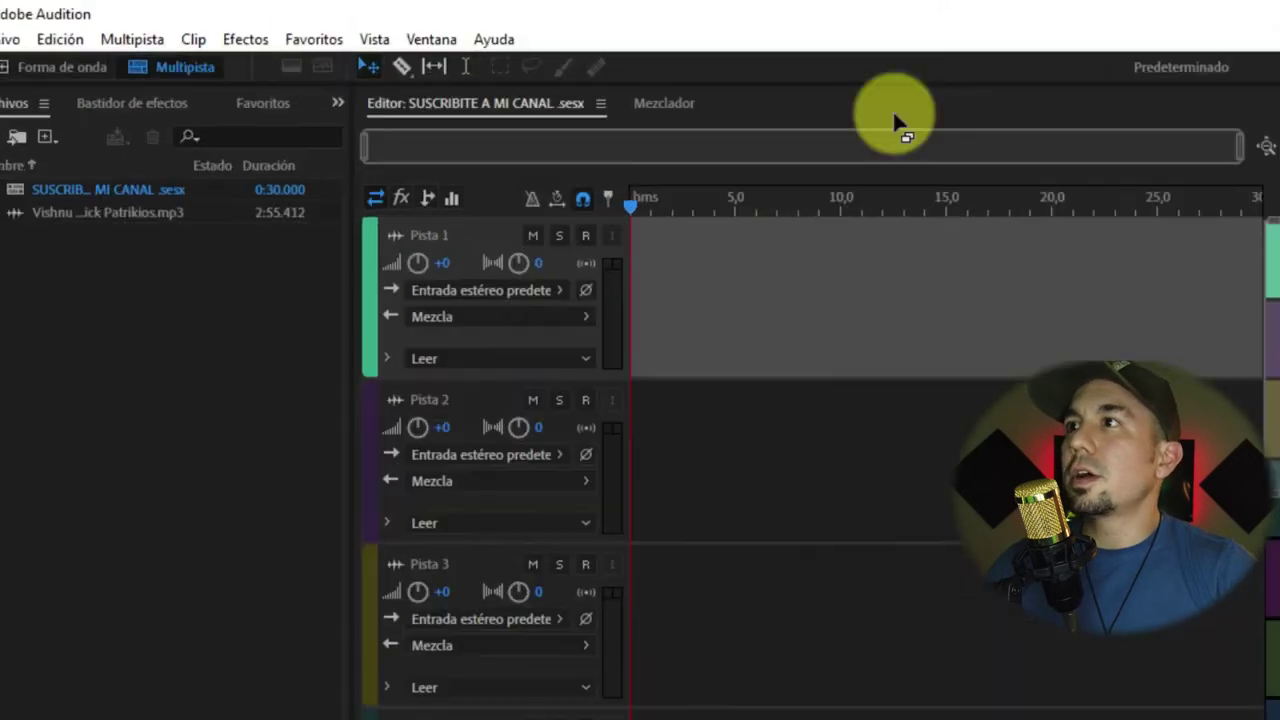
{"action": "left_click", "coordinate": [431, 39]}
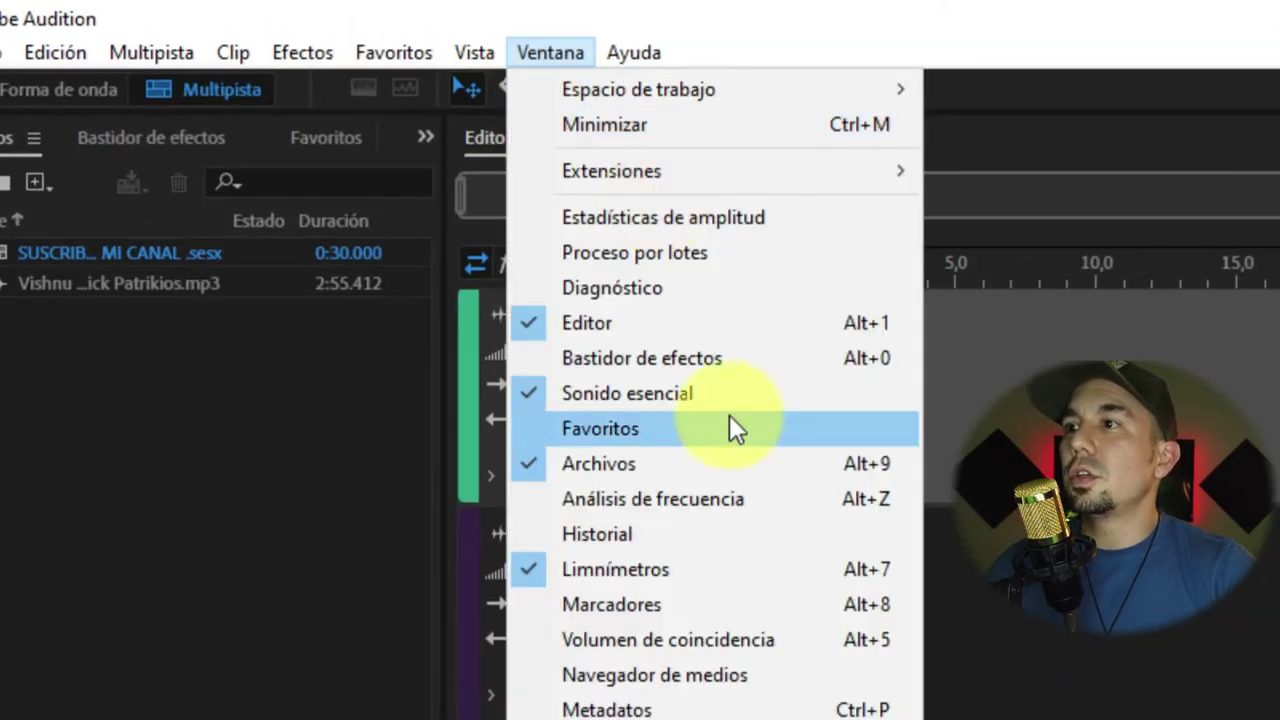
{"action": "left_click", "coordinate": [553, 55]}
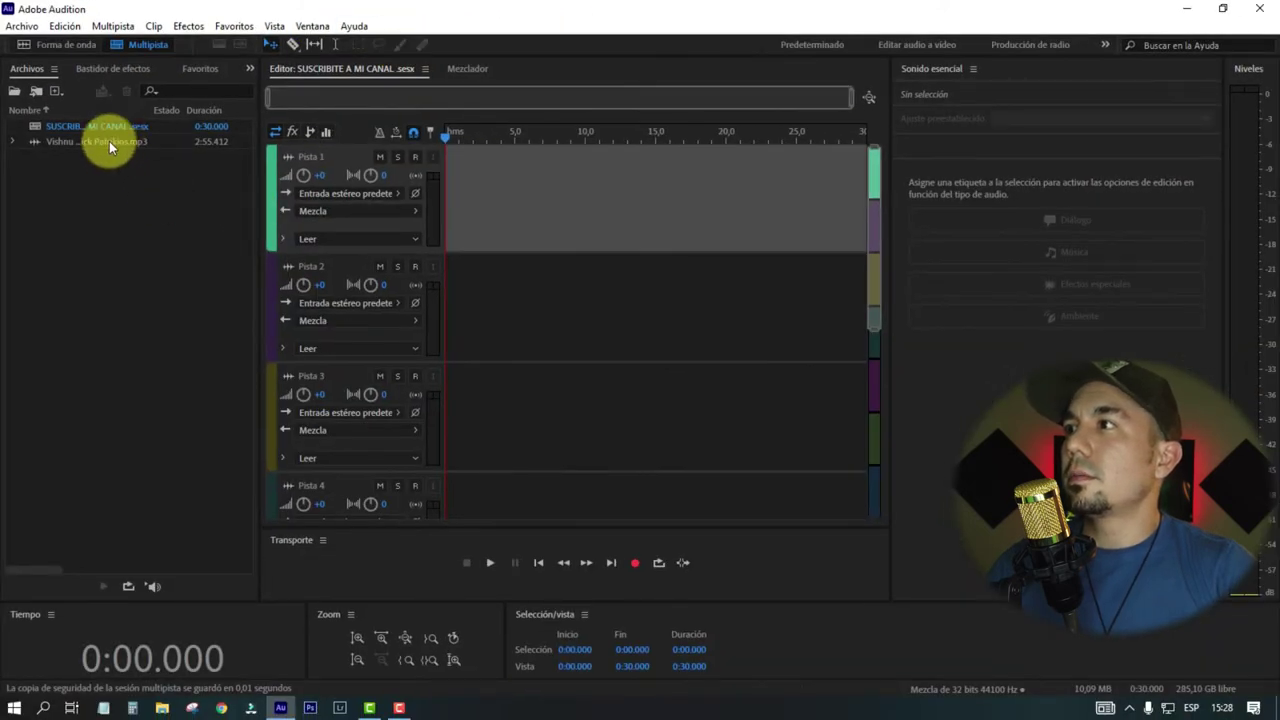
Step: Place the imported Vishnu MP3 at the start of Pista 1
{"action": "left_click", "coordinate": [109, 141]}
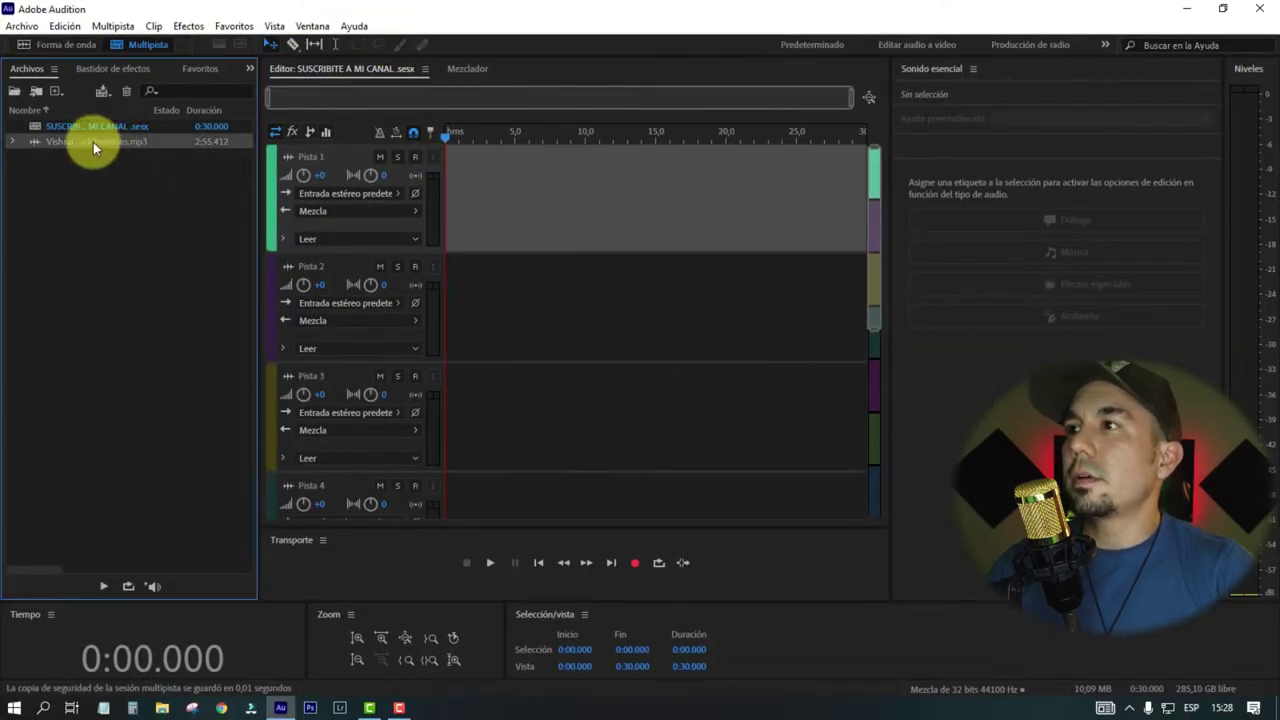
{"action": "left_click_drag", "start_coordinate": [89, 142], "coordinate": [408, 177]}
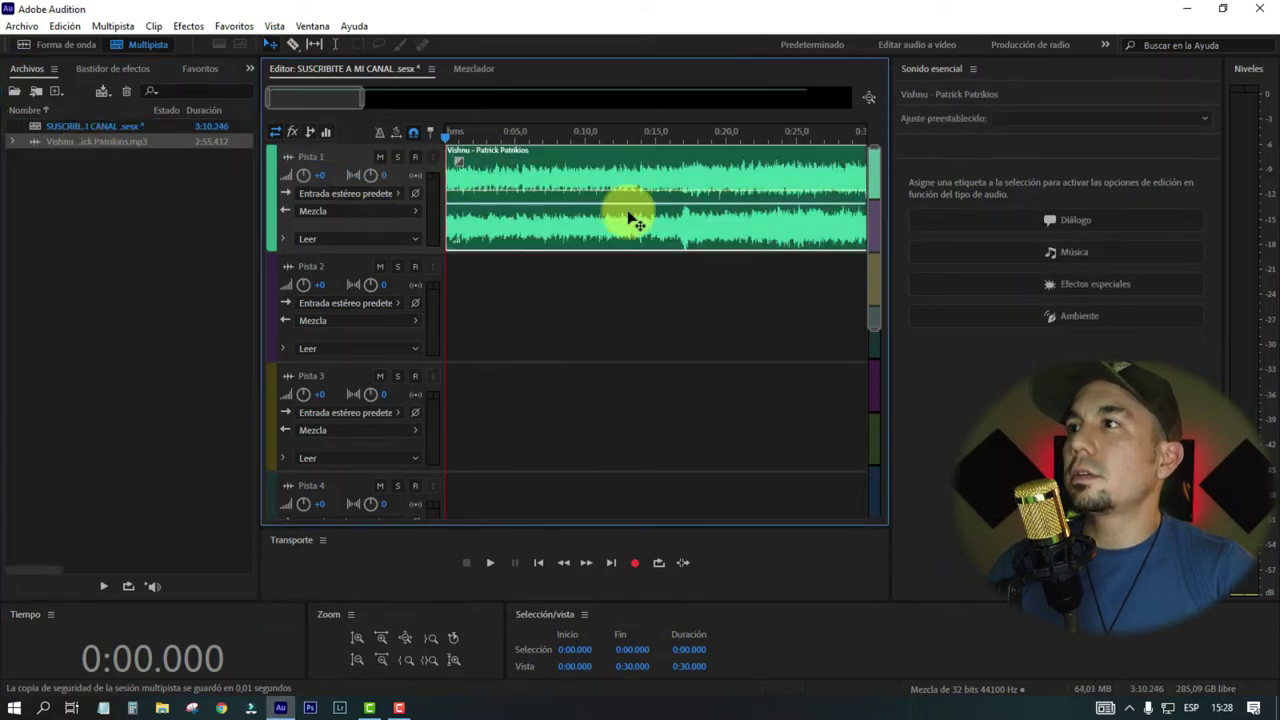
{"action": "left_click_drag", "start_coordinate": [360, 97], "coordinate": [894, 106]}
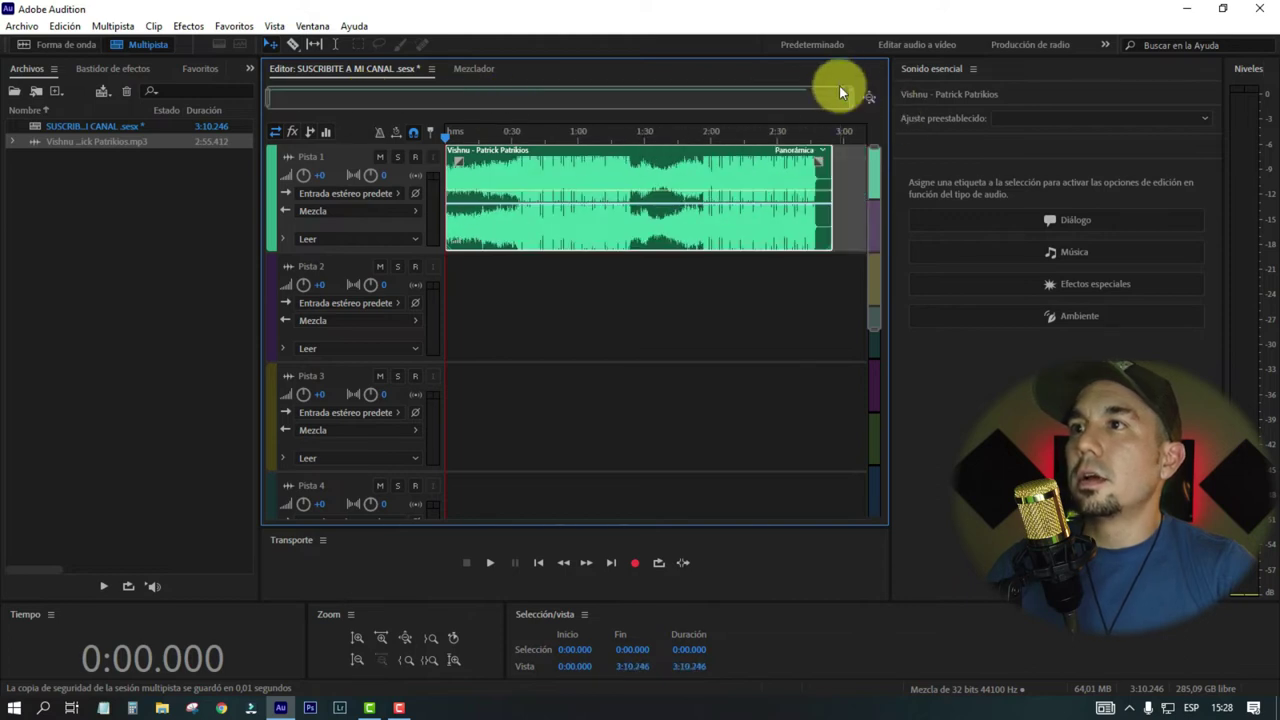
Step: Trim the silent tail of the Pista 1 clip so that it ends at about 2:48.7, just after the music stops
{"action": "left_click", "coordinate": [814, 136]}
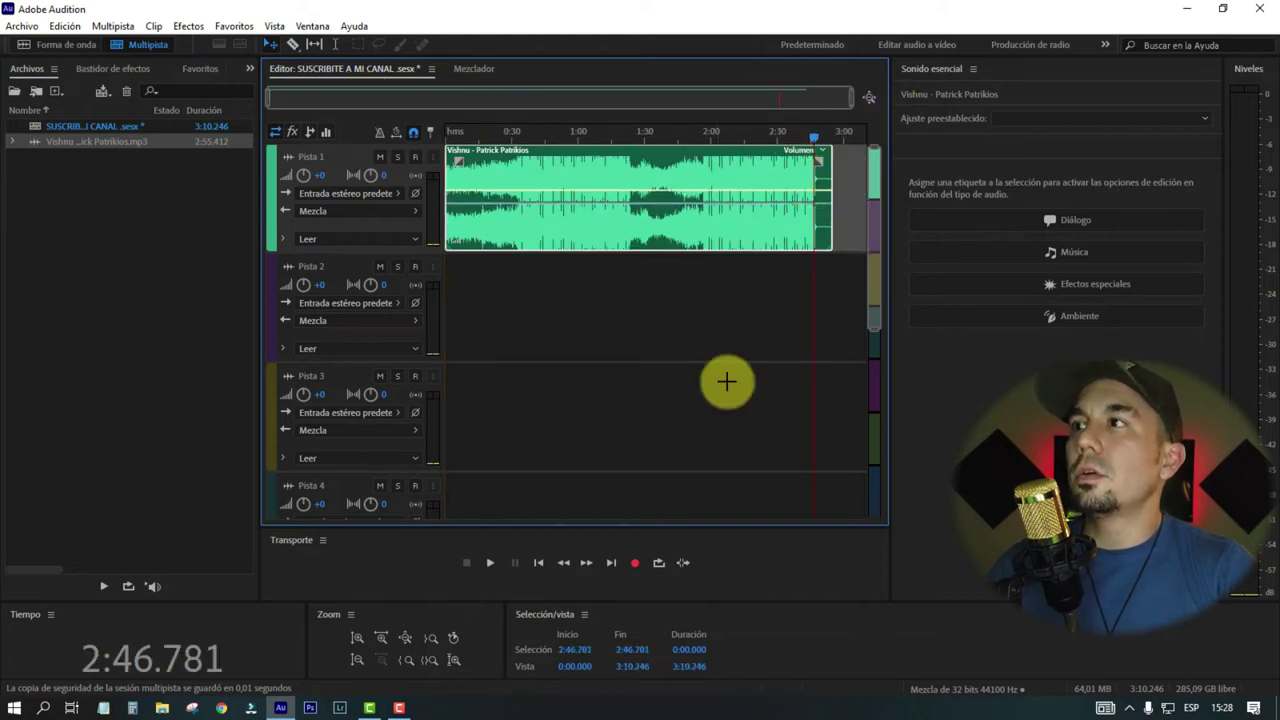
{"action": "left_click_drag", "start_coordinate": [264, 100], "coordinate": [697, 106]}
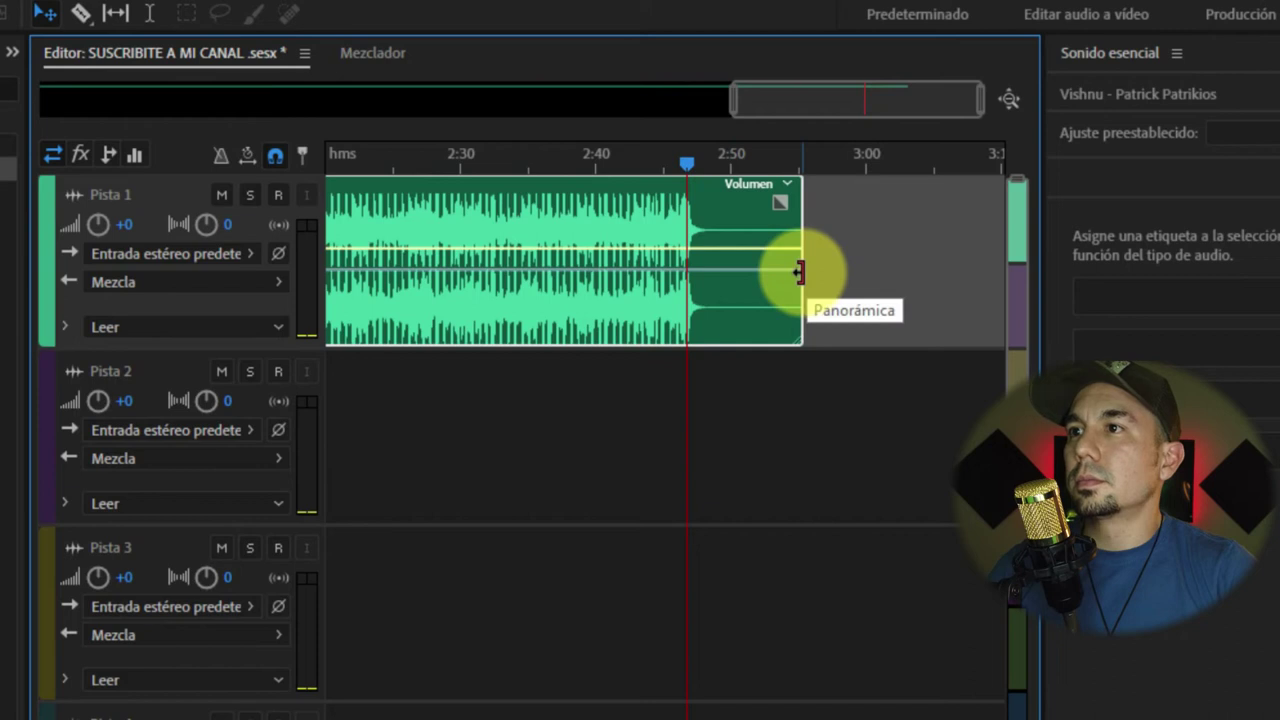
{"action": "left_click_drag", "start_coordinate": [800, 272], "coordinate": [714, 273]}
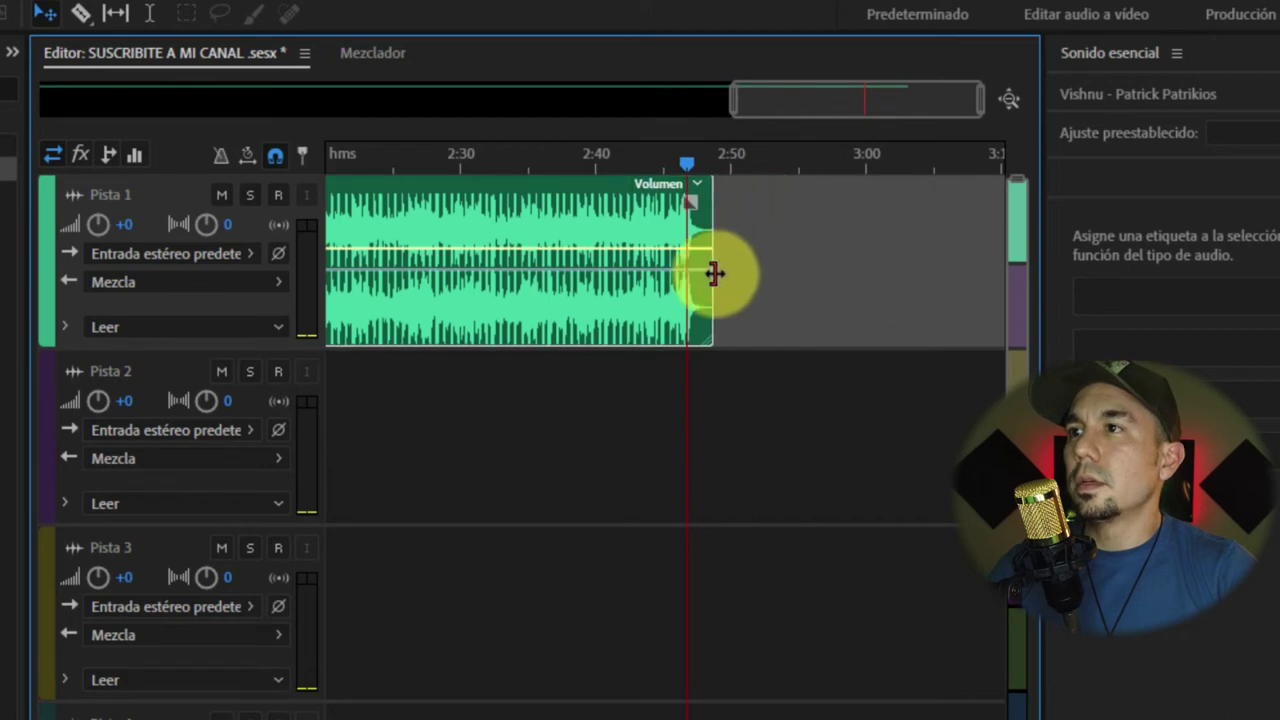
{"action": "left_click_drag", "start_coordinate": [731, 104], "coordinate": [0, 118]}
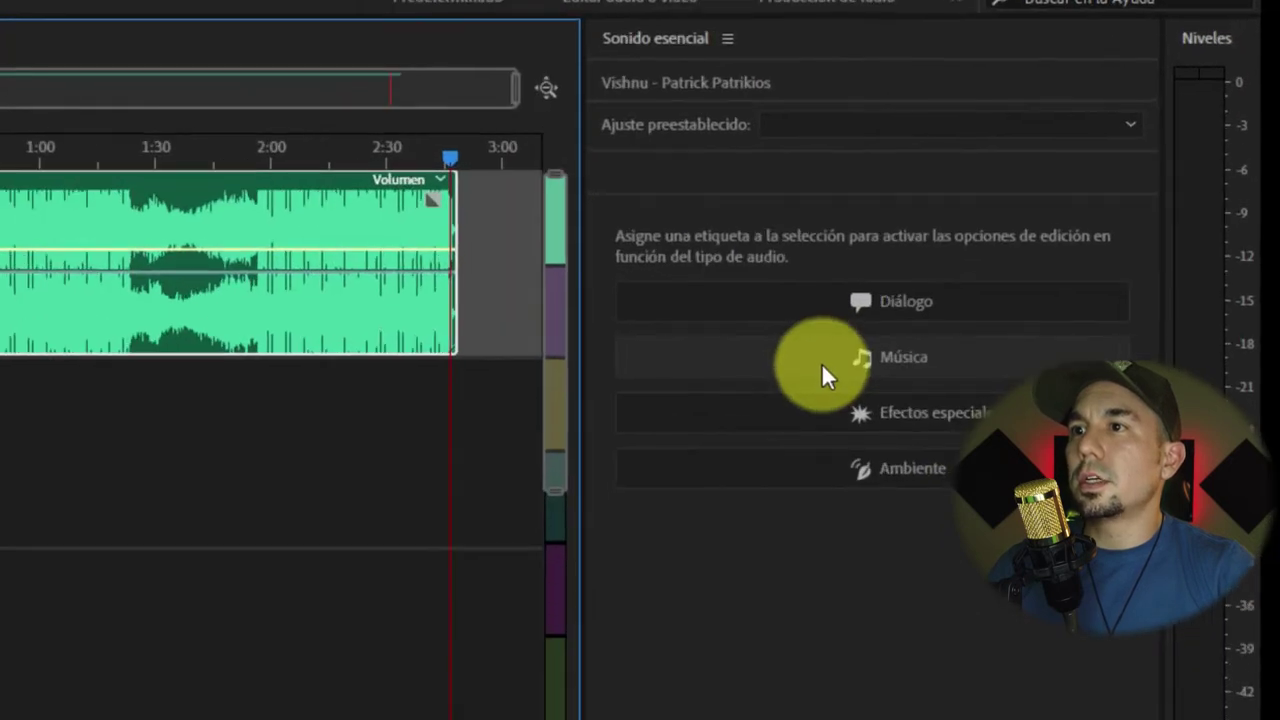
Step: Assign the Música audio type to the clip and enable Duración with the Remezclar method
{"action": "left_click", "coordinate": [821, 374]}
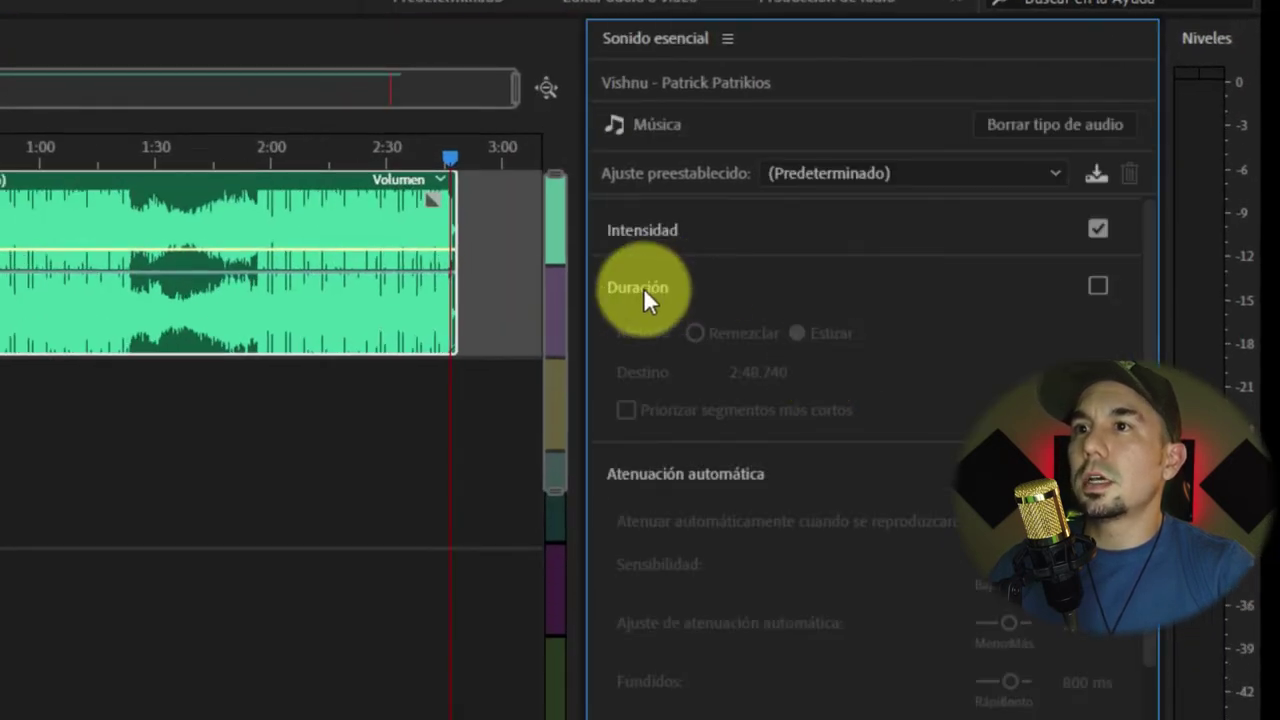
{"action": "left_click", "coordinate": [1098, 286]}
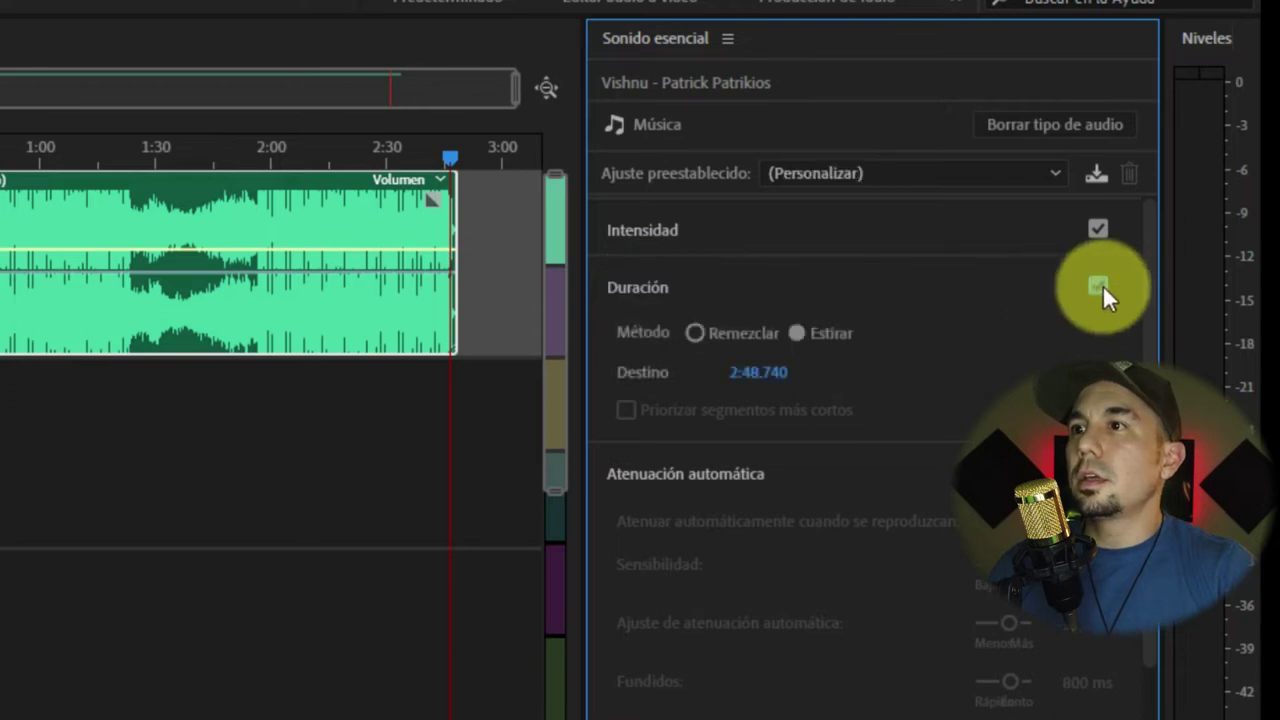
{"action": "left_click", "coordinate": [693, 331]}
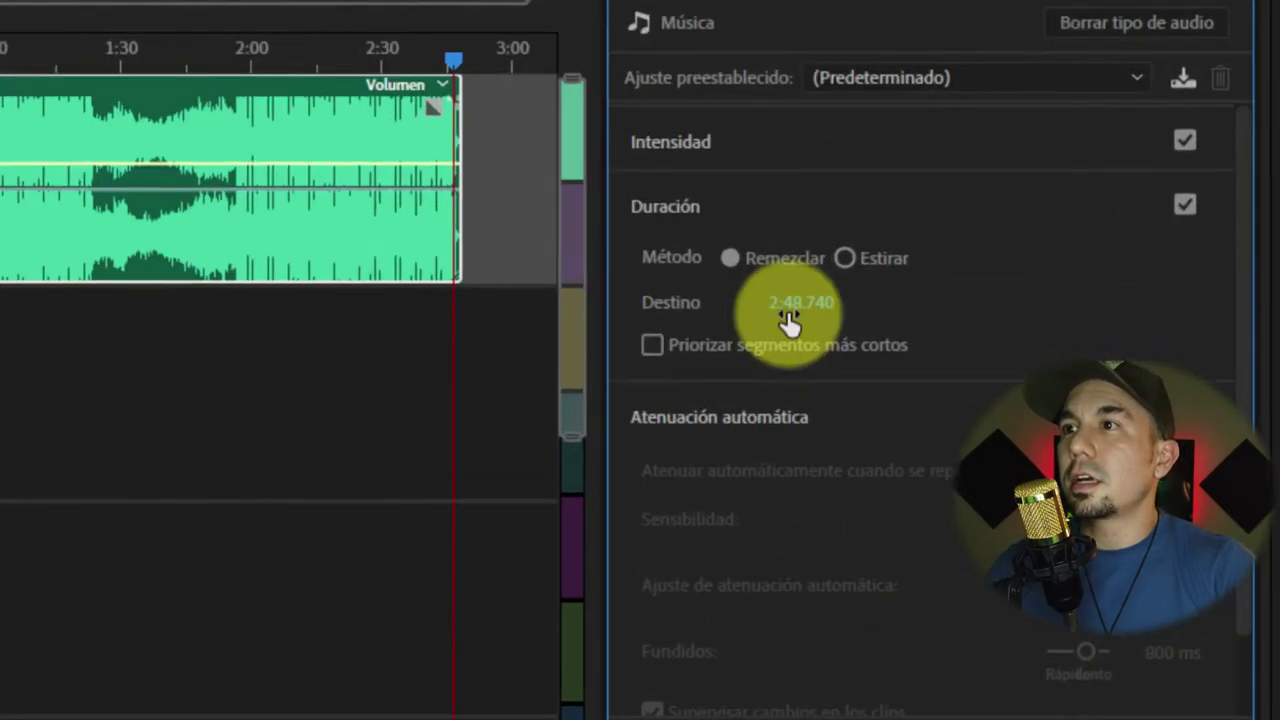
Step: Set the remix target duration (Destino) of the clip to 1:00.000 and apply it
{"action": "left_click", "coordinate": [986, 262]}
{"action": "left_click", "coordinate": [773, 302]}
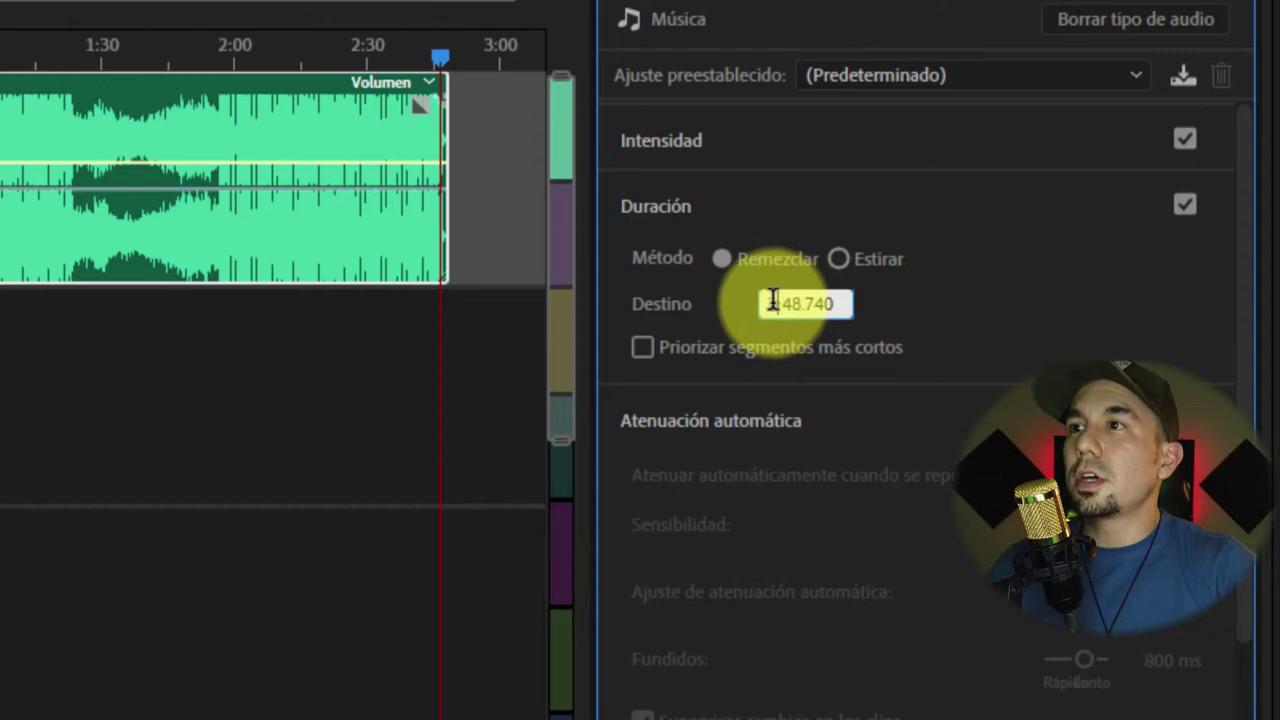
{"action": "left_click_drag", "start_coordinate": [770, 303], "coordinate": [776, 303]}
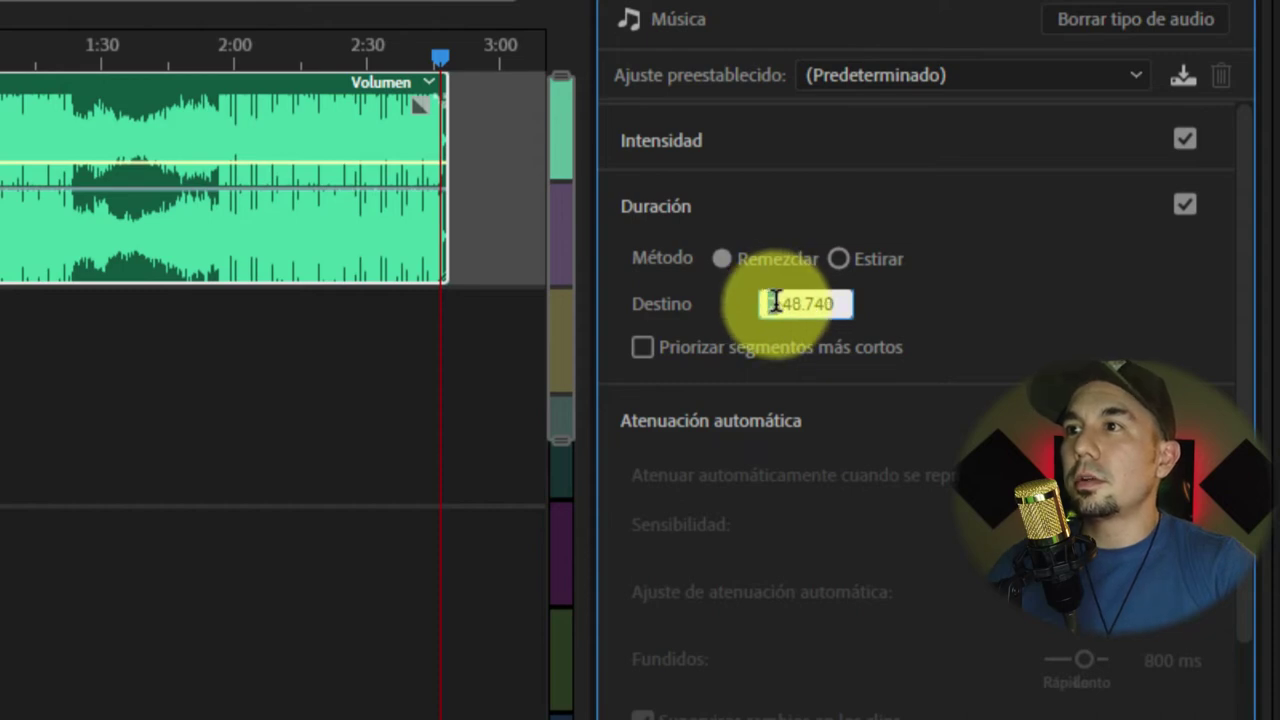
{"action": "type", "text": "1:"}
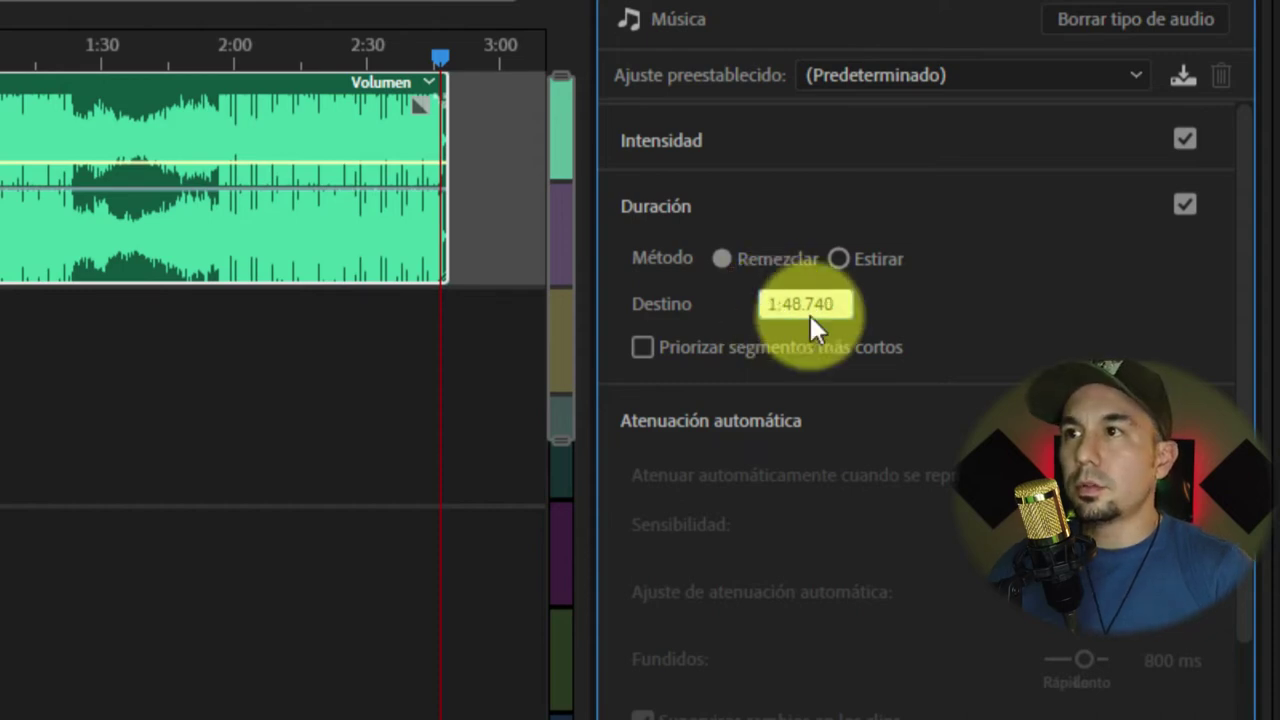
{"action": "left_click_drag", "start_coordinate": [785, 303], "coordinate": [795, 304]}
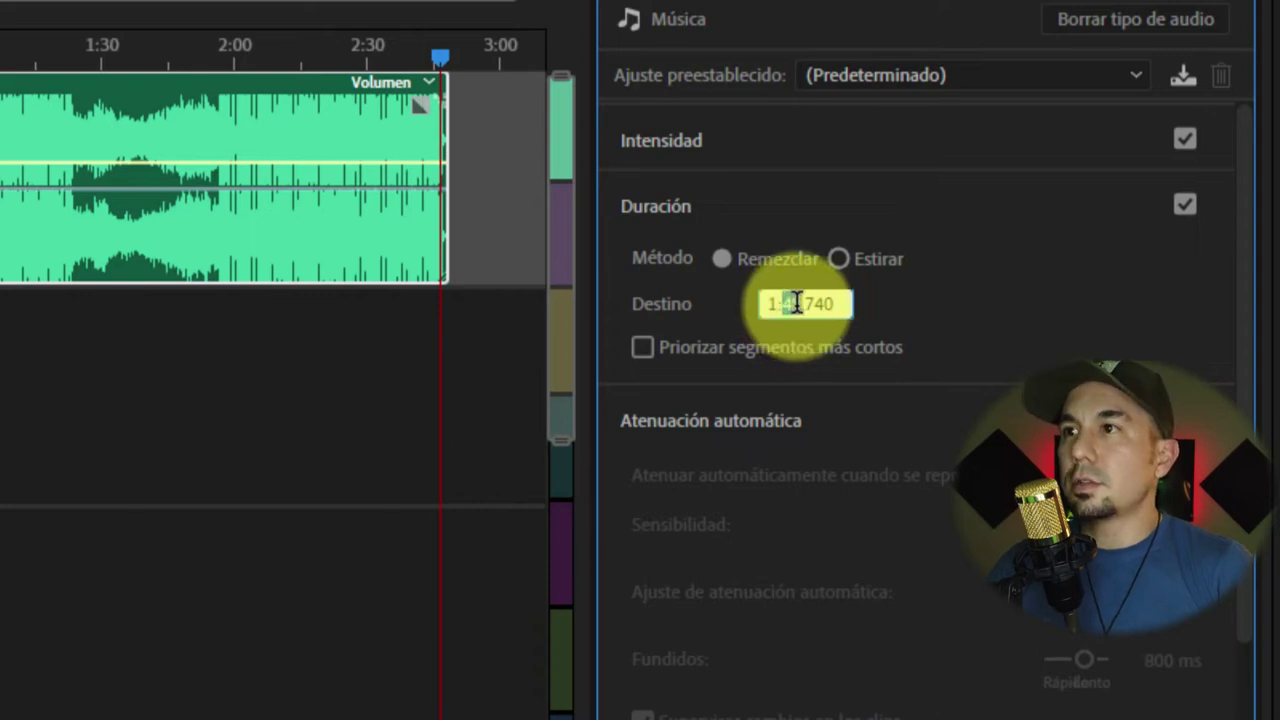
{"action": "type", "text": "00"}
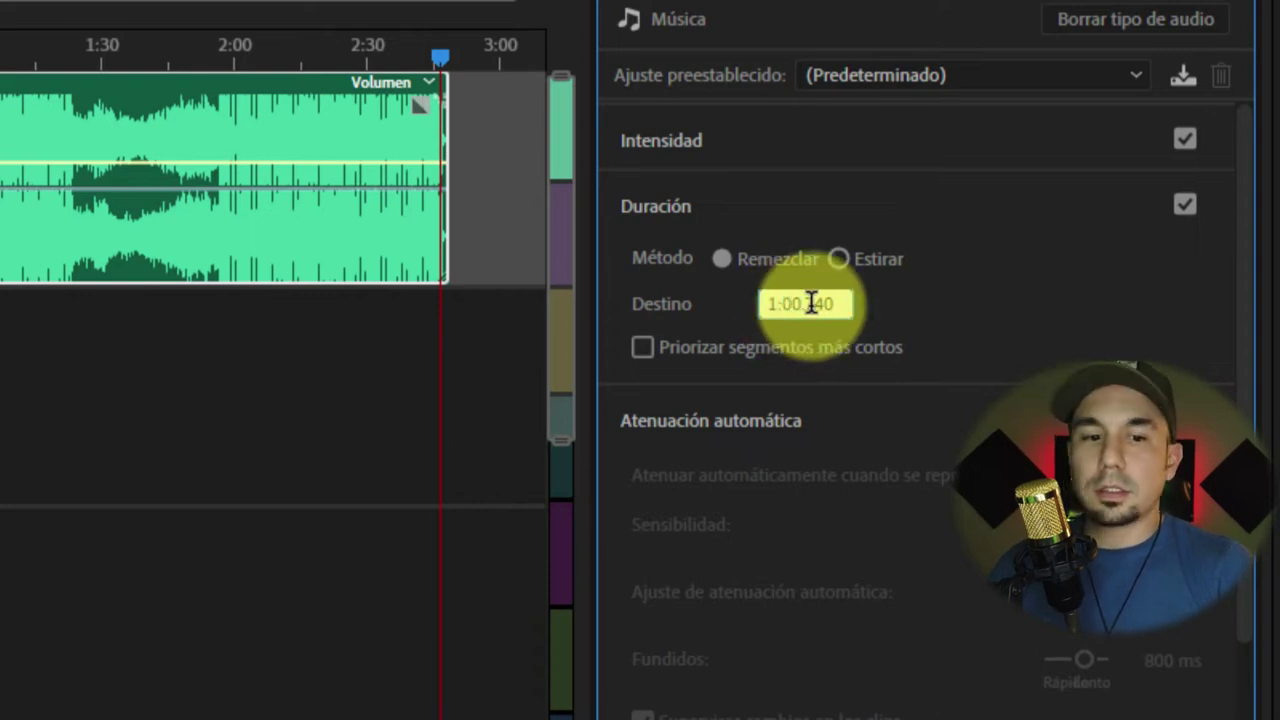
{"action": "left_click_drag", "start_coordinate": [836, 304], "coordinate": [805, 304]}
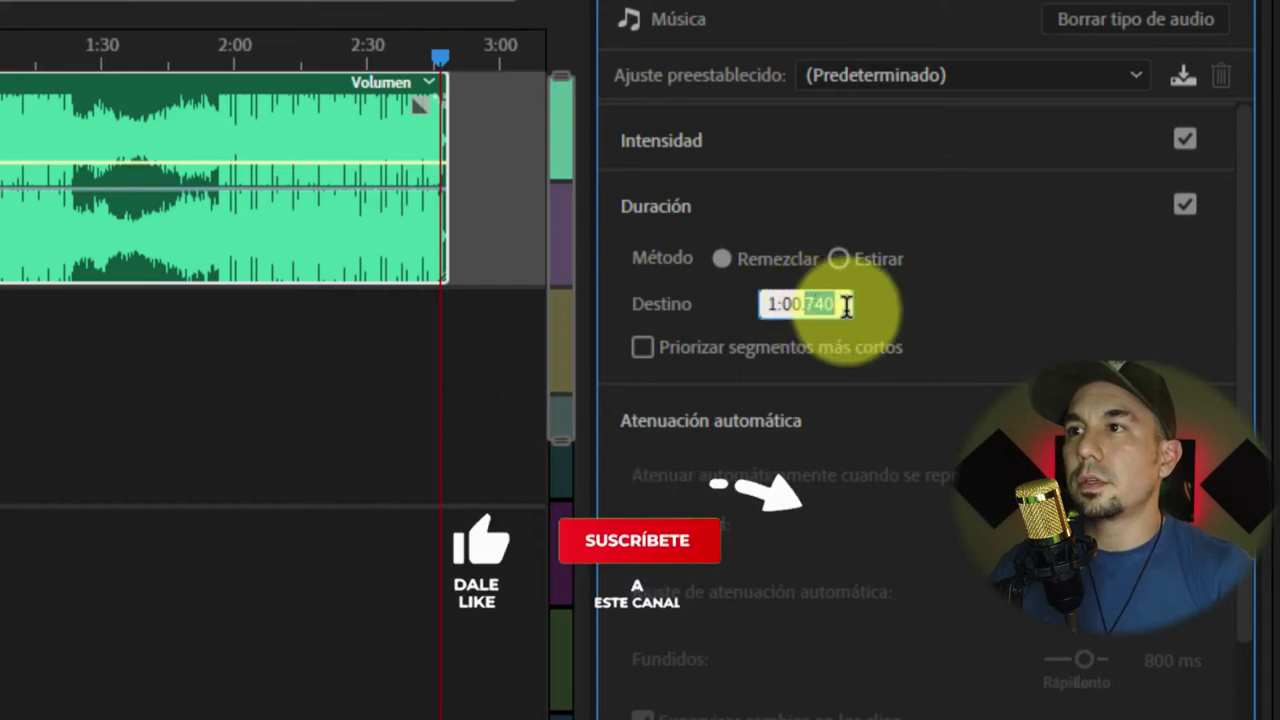
{"action": "type", "text": "000"}
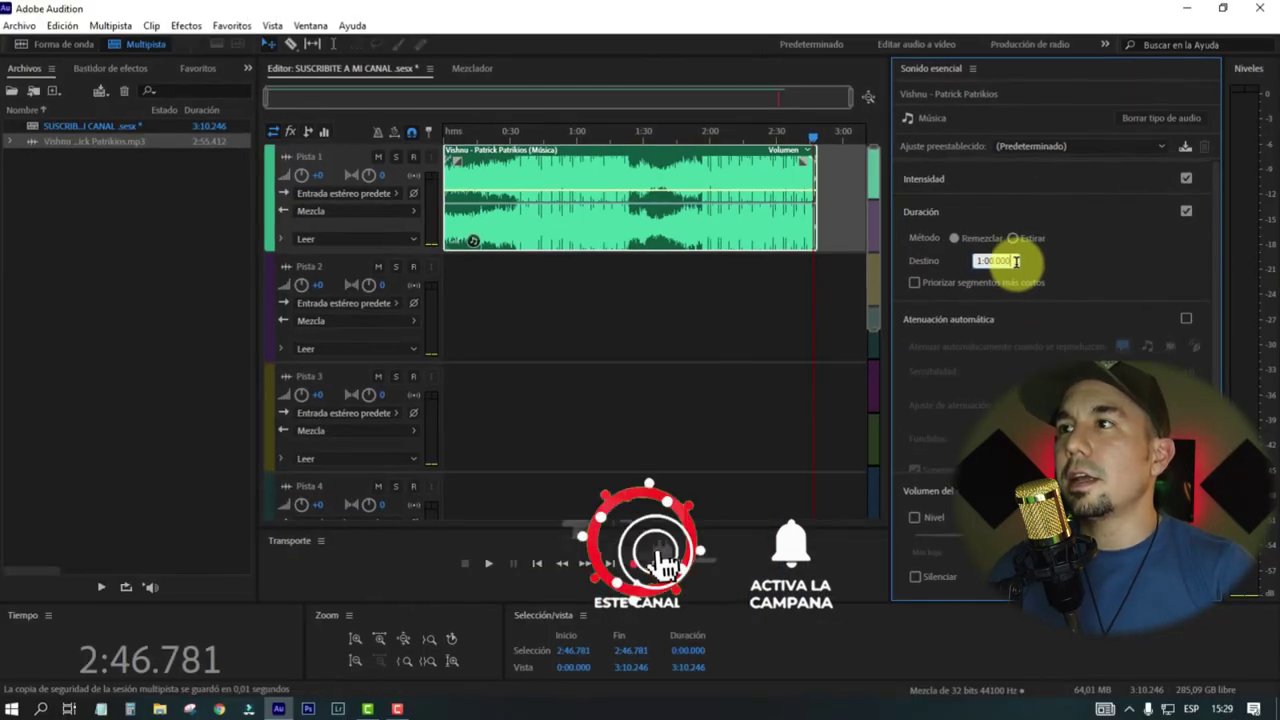
{"action": "key", "text": "Return"}
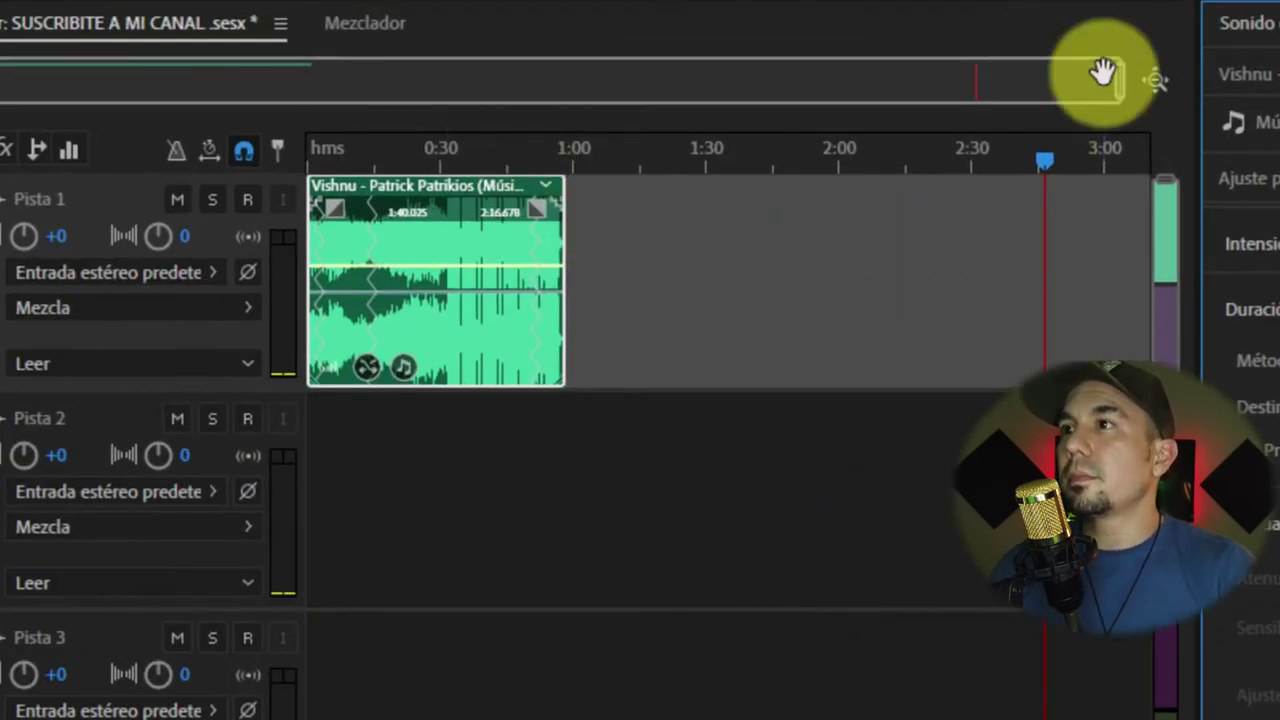
Step: Play the remixed clip from its beginning and again from about 0:50 to check the cut transitions and the ending
{"action": "left_click_drag", "start_coordinate": [1118, 82], "coordinate": [306, 80]}
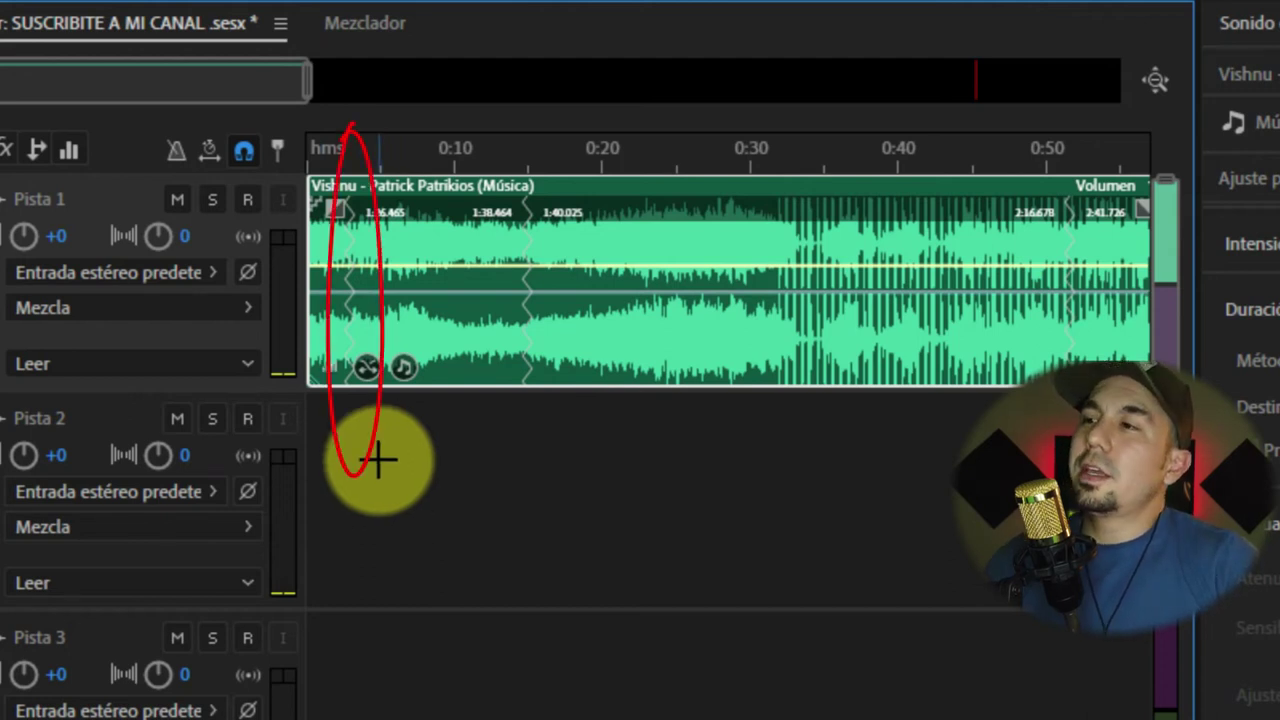
{"action": "left_click", "coordinate": [340, 158]}
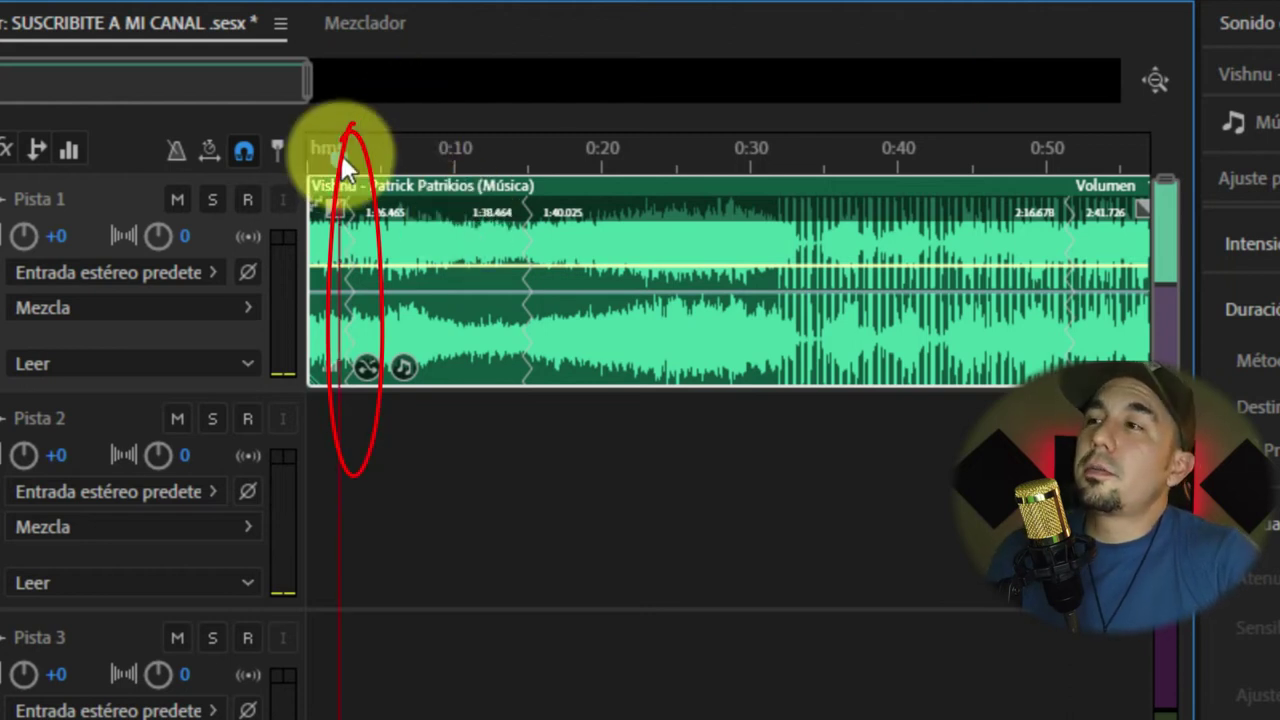
{"action": "left_click_drag", "start_coordinate": [337, 143], "coordinate": [277, 177]}
{"action": "key", "text": "space"}
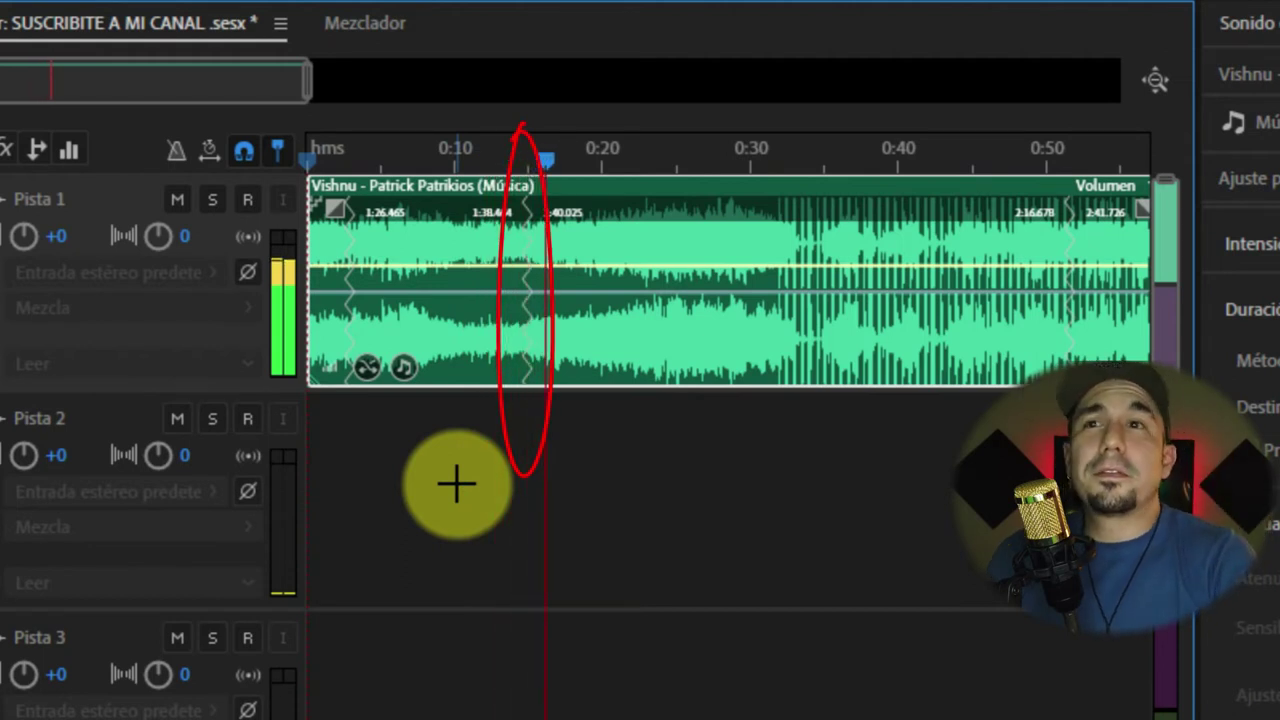
{"action": "key", "text": "space"}
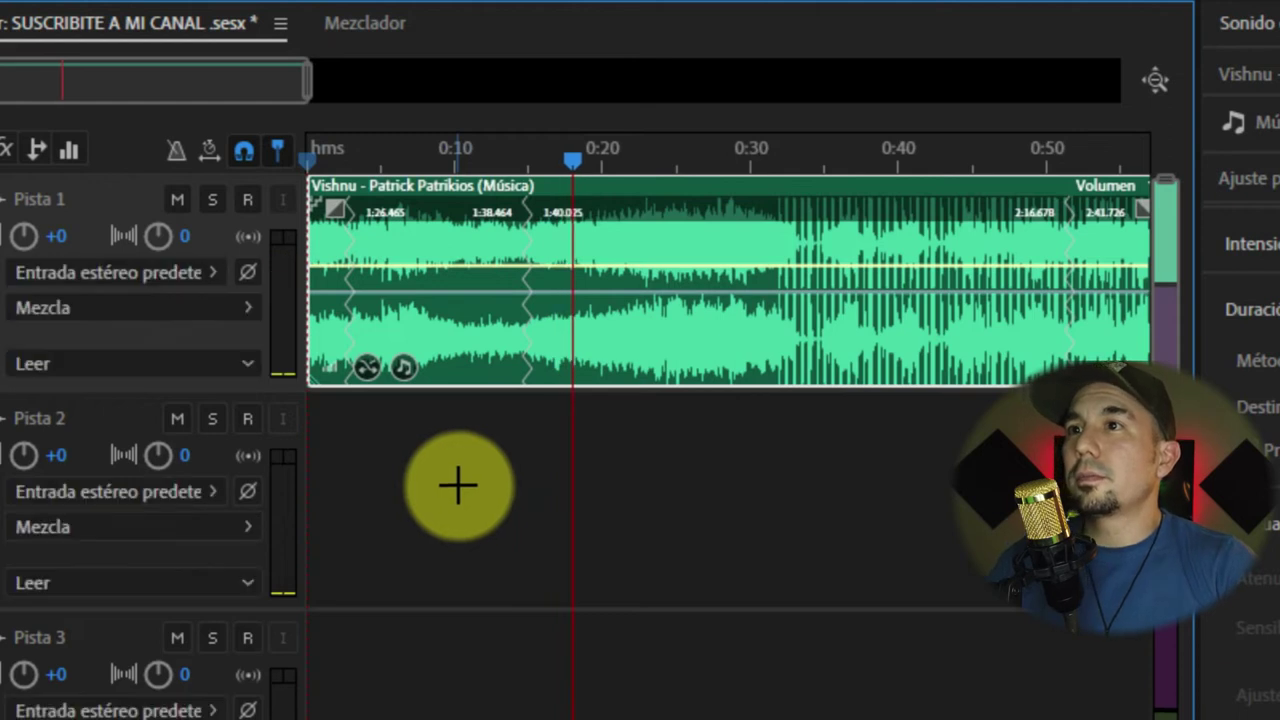
{"action": "left_click", "coordinate": [1045, 170]}
{"action": "key", "text": "space"}
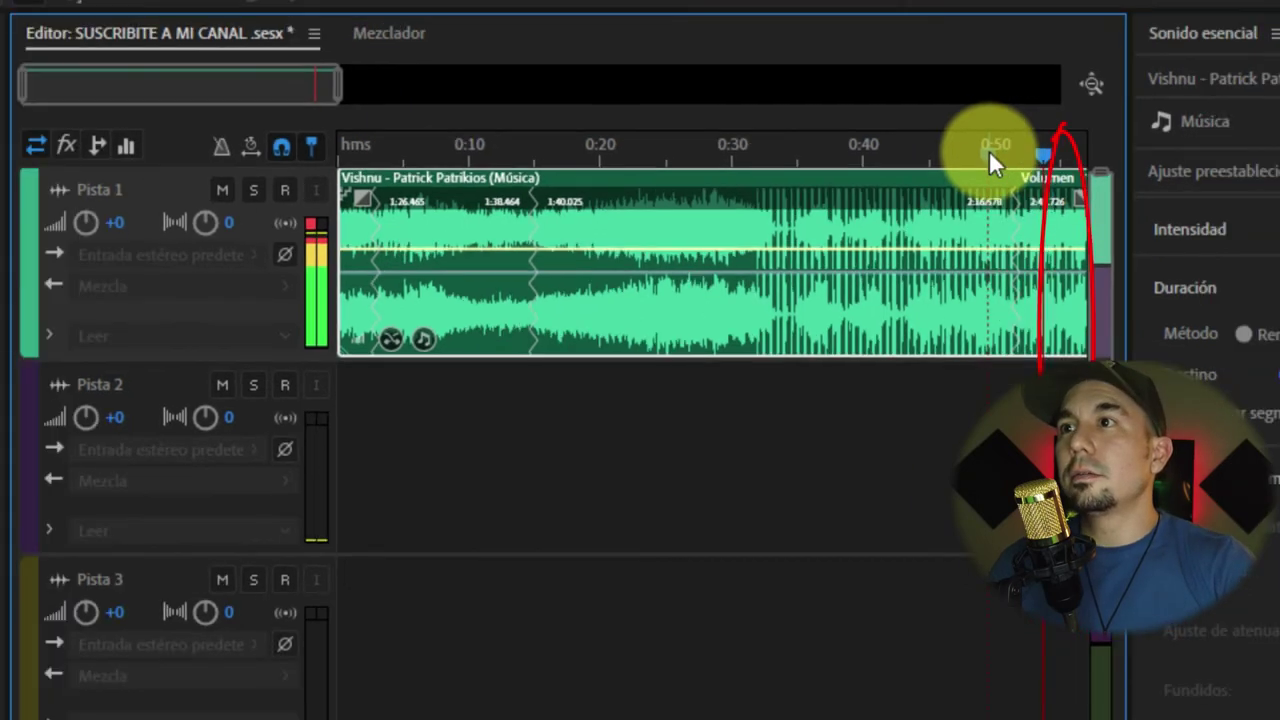
{"action": "key", "text": "space"}
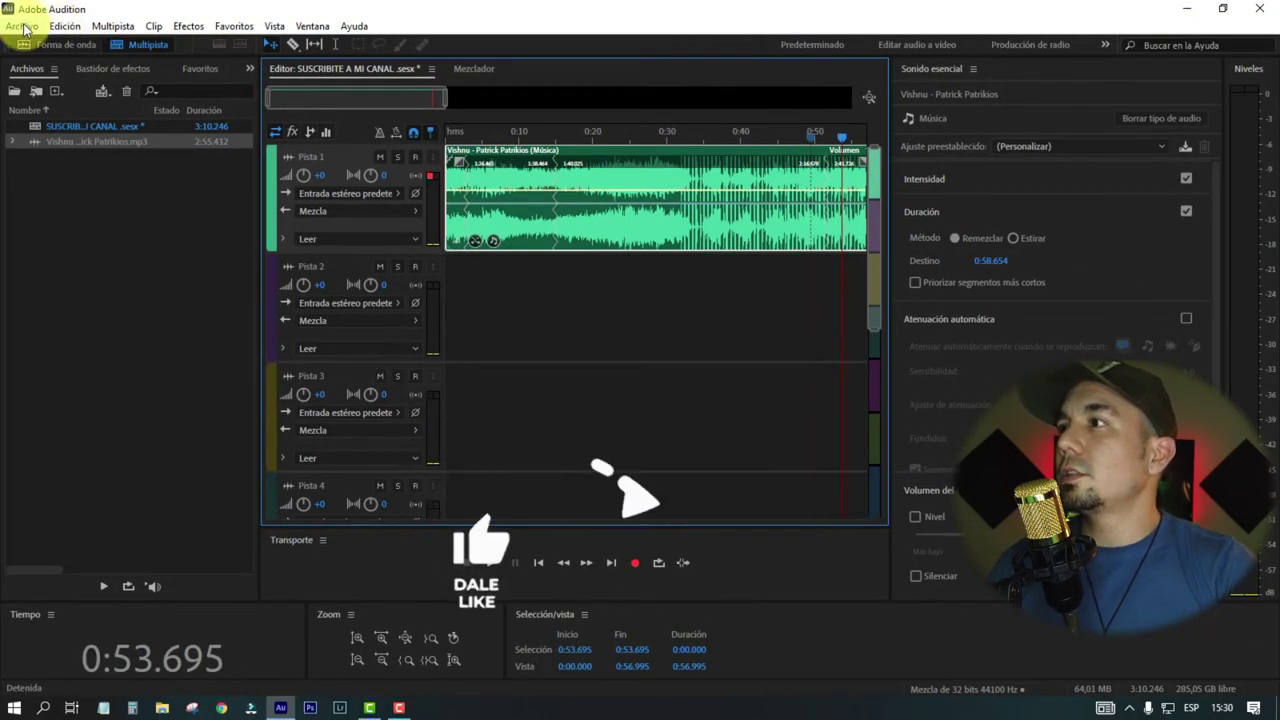
Step: Open the multitrack mixdown export settings for the complete session (Sesión completa)
{"action": "left_click", "coordinate": [14, 26]}
{"action": "mouse_move", "coordinate": [138, 335]}
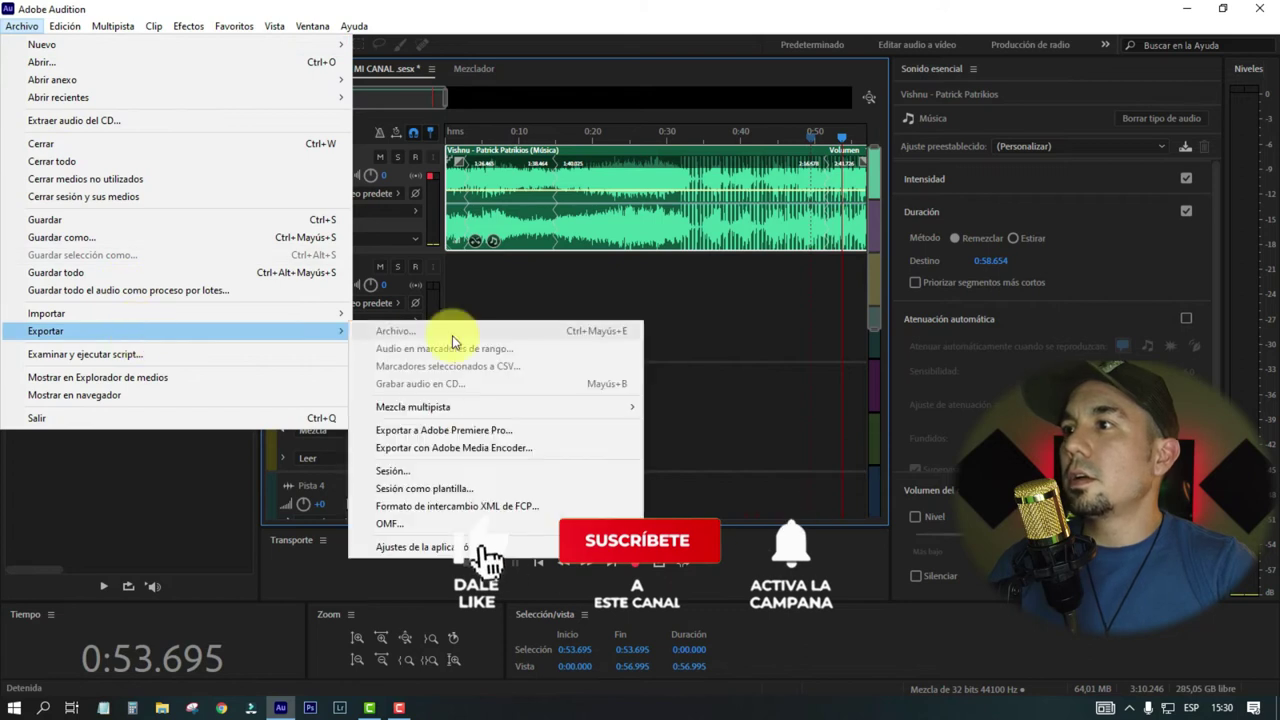
{"action": "mouse_move", "coordinate": [481, 410]}
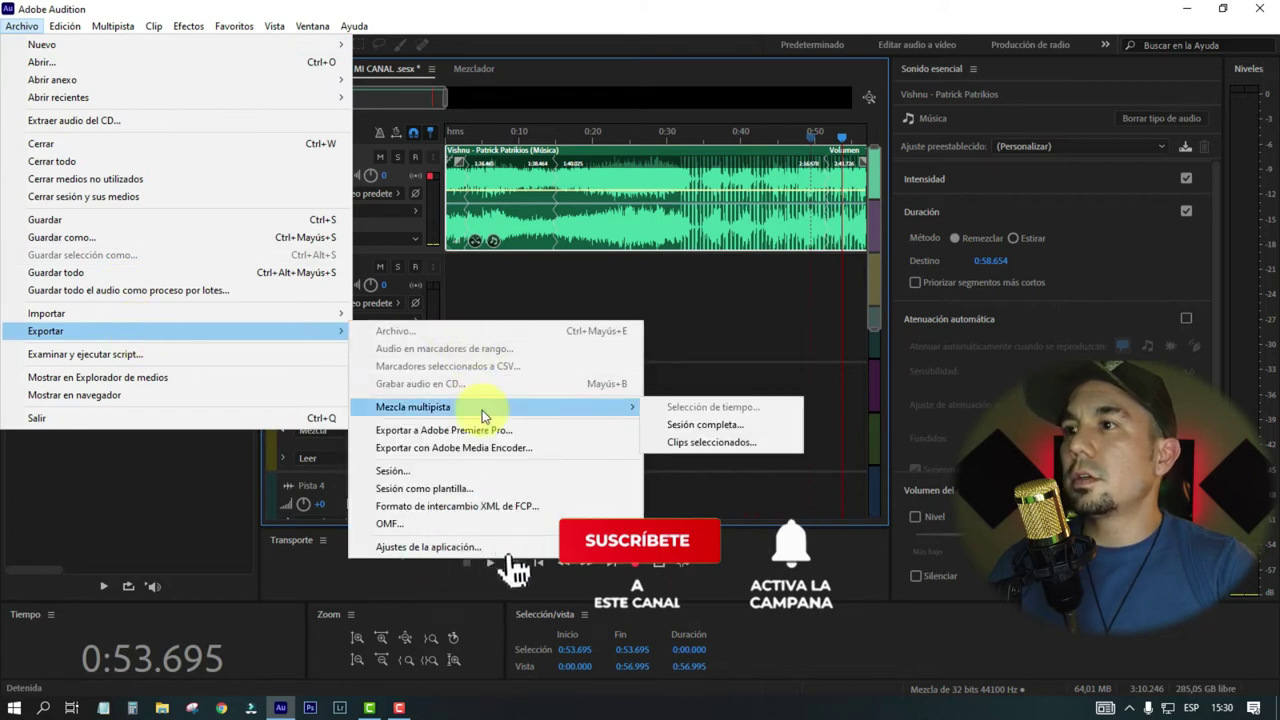
{"action": "left_click", "coordinate": [705, 424]}
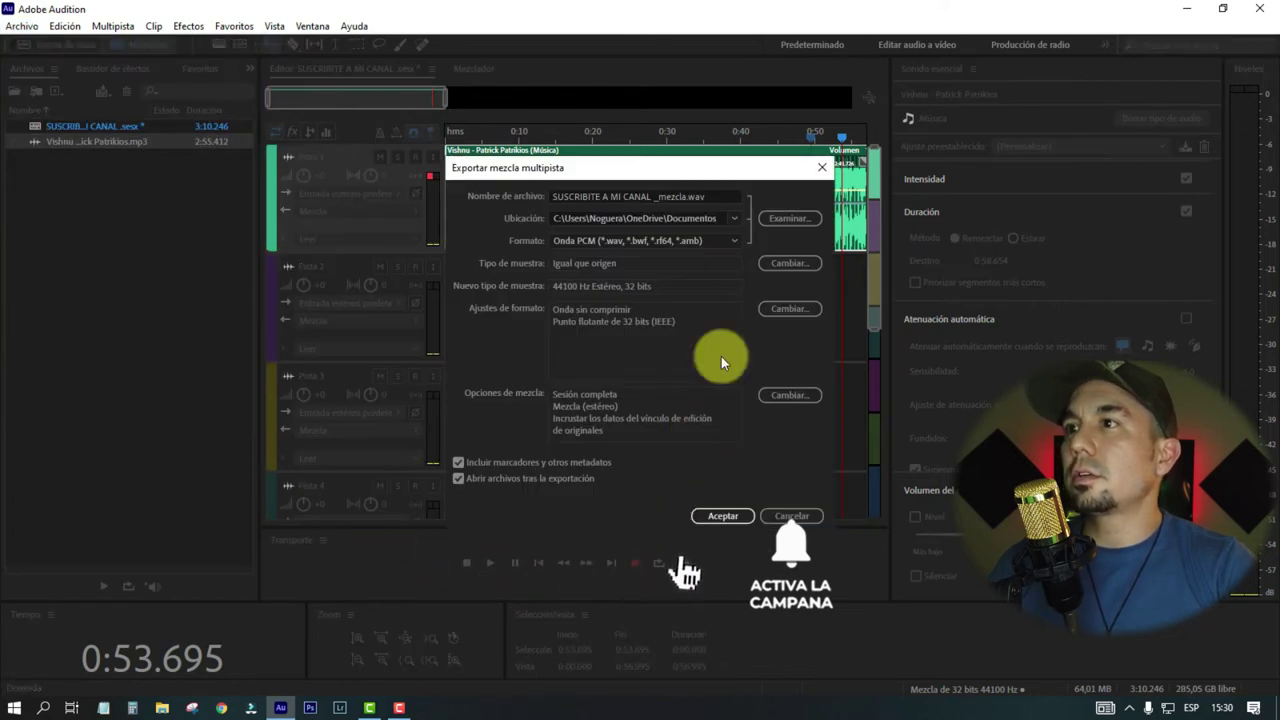
Step: Export the mixdown as SUSCRIBITE A MI CANAL _mezcla.wav into the 001 YouTube\03\Musica folder on drive Datos II (H:), keeping the Onda PCM format
{"action": "left_click", "coordinate": [798, 220]}
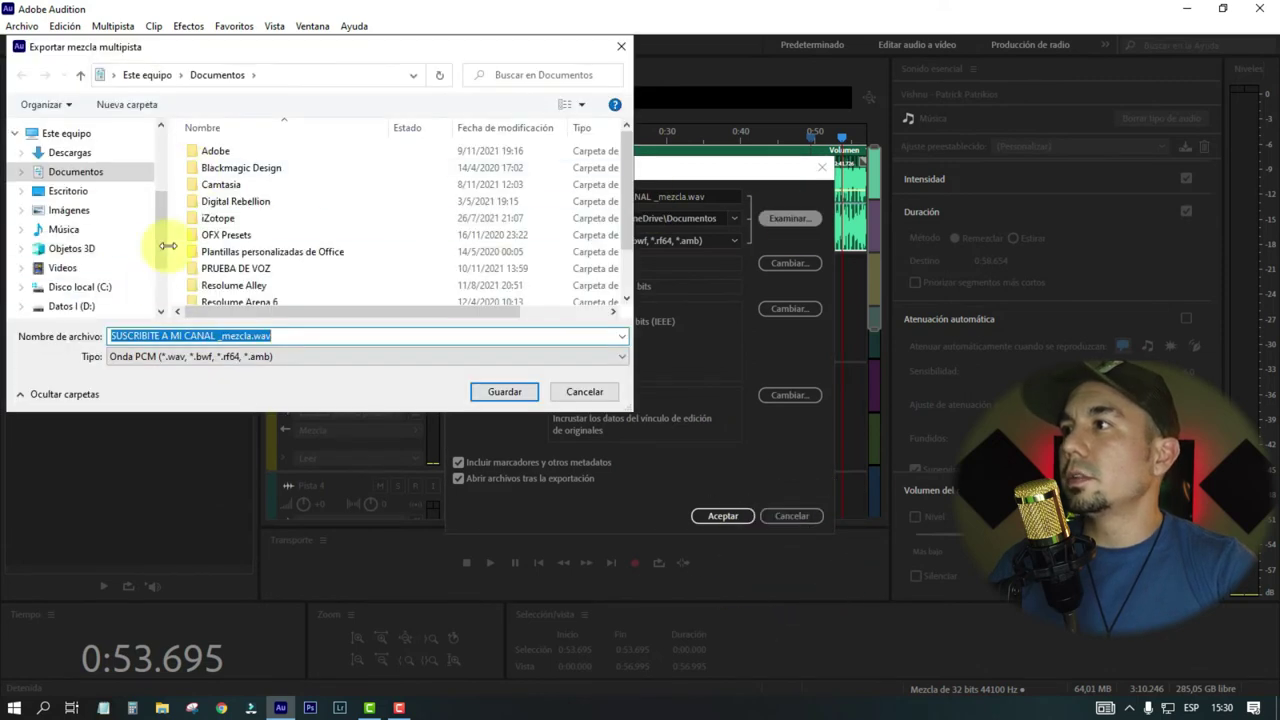
{"action": "scroll", "coordinate": [156, 281], "scroll_direction": "down", "scroll_amount": 3}
{"action": "left_click", "coordinate": [80, 280]}
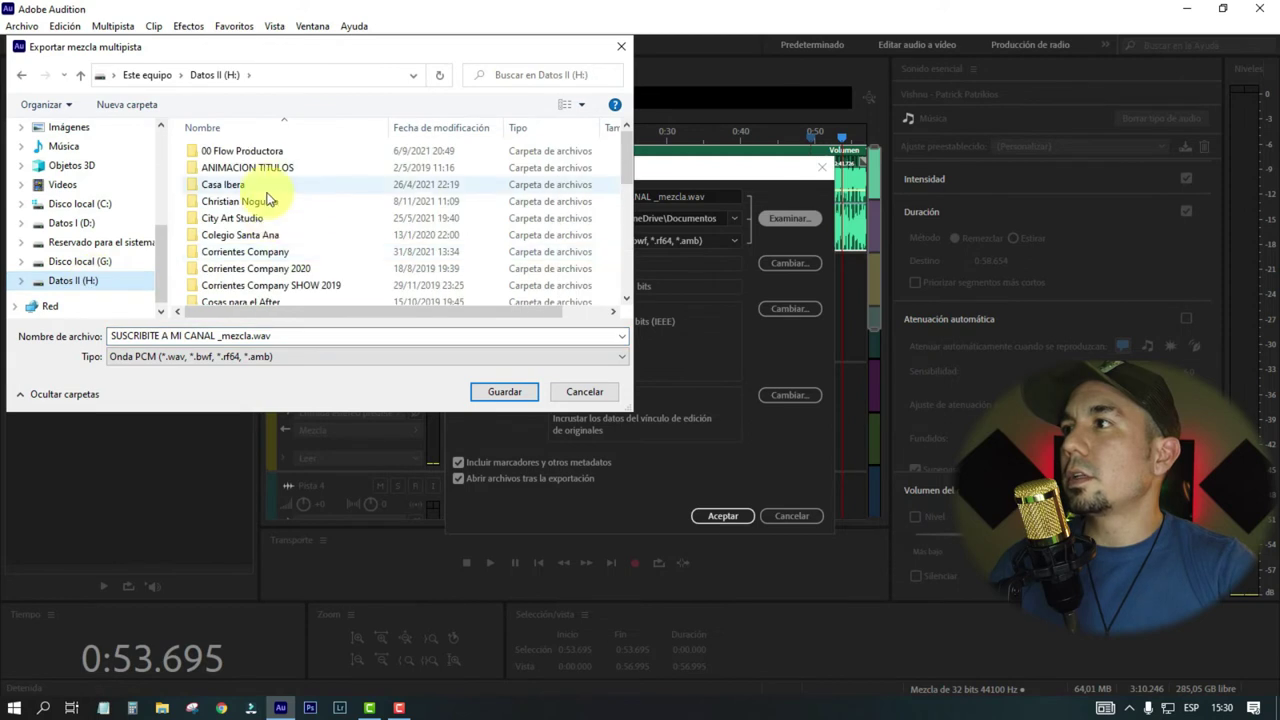
{"action": "double_click", "coordinate": [255, 201]}
{"action": "double_click", "coordinate": [242, 152]}
{"action": "double_click", "coordinate": [220, 189]}
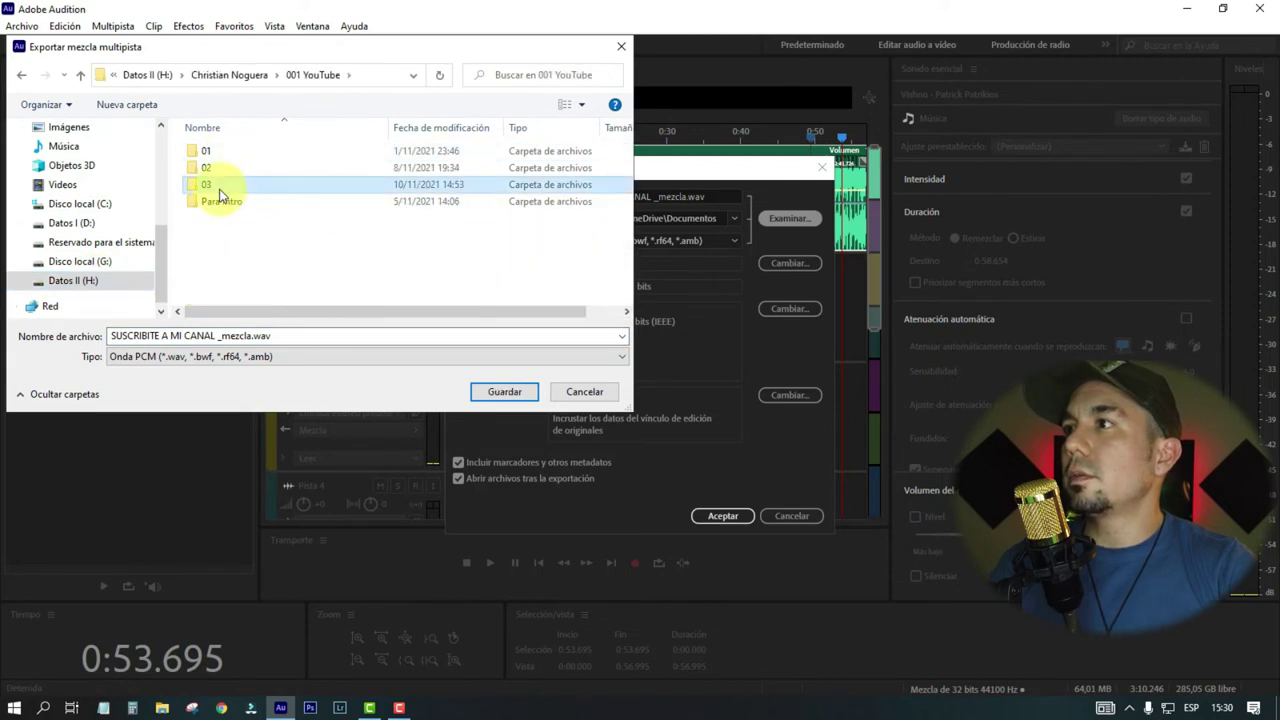
{"action": "double_click", "coordinate": [218, 188]}
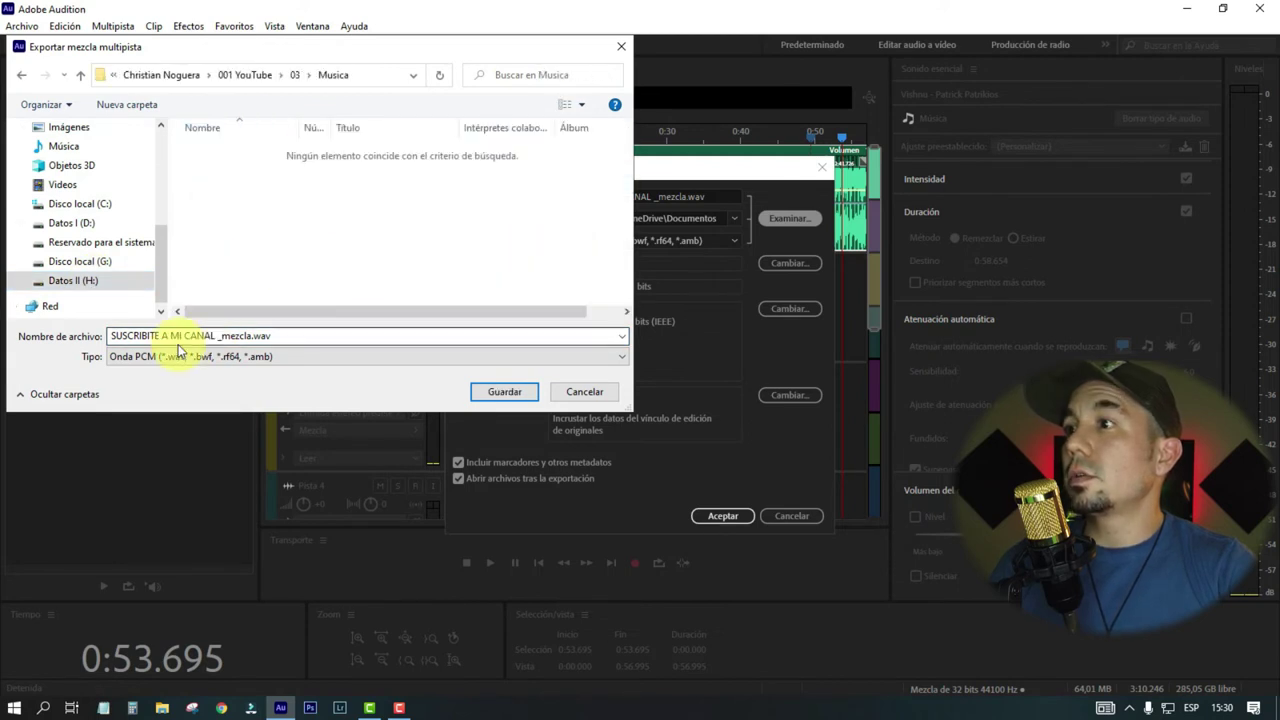
{"action": "left_click", "coordinate": [500, 391]}
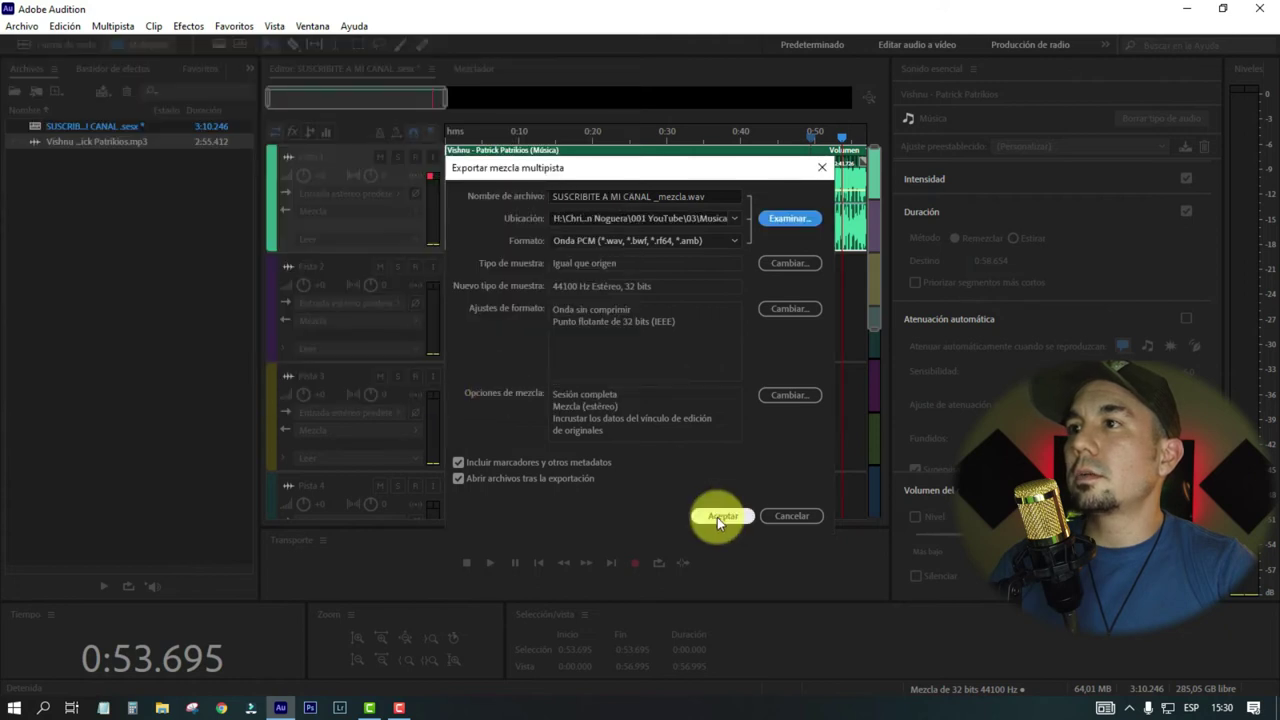
{"action": "left_click", "coordinate": [717, 517]}
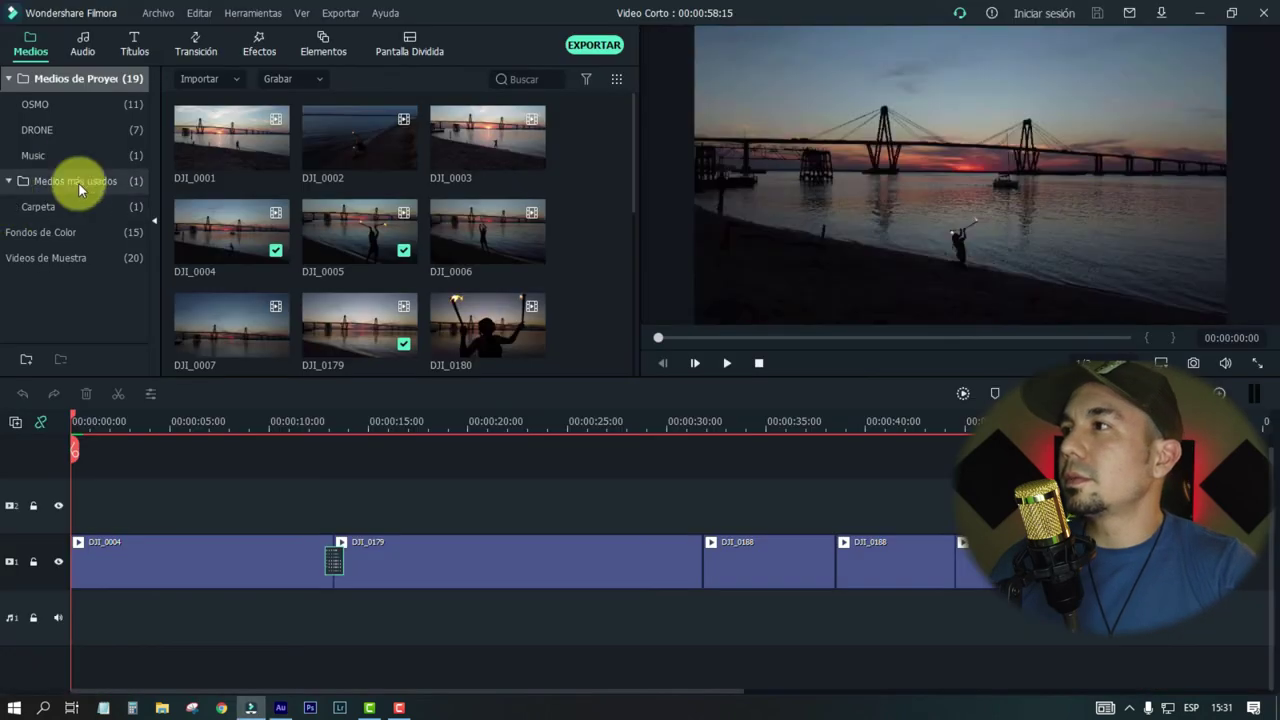
Step: Switch to Wondershare Filmora and import SUSCRIBITE A MI CANAL _mezcla.wav into the project's Music media folder
{"action": "left_click", "coordinate": [38, 154]}
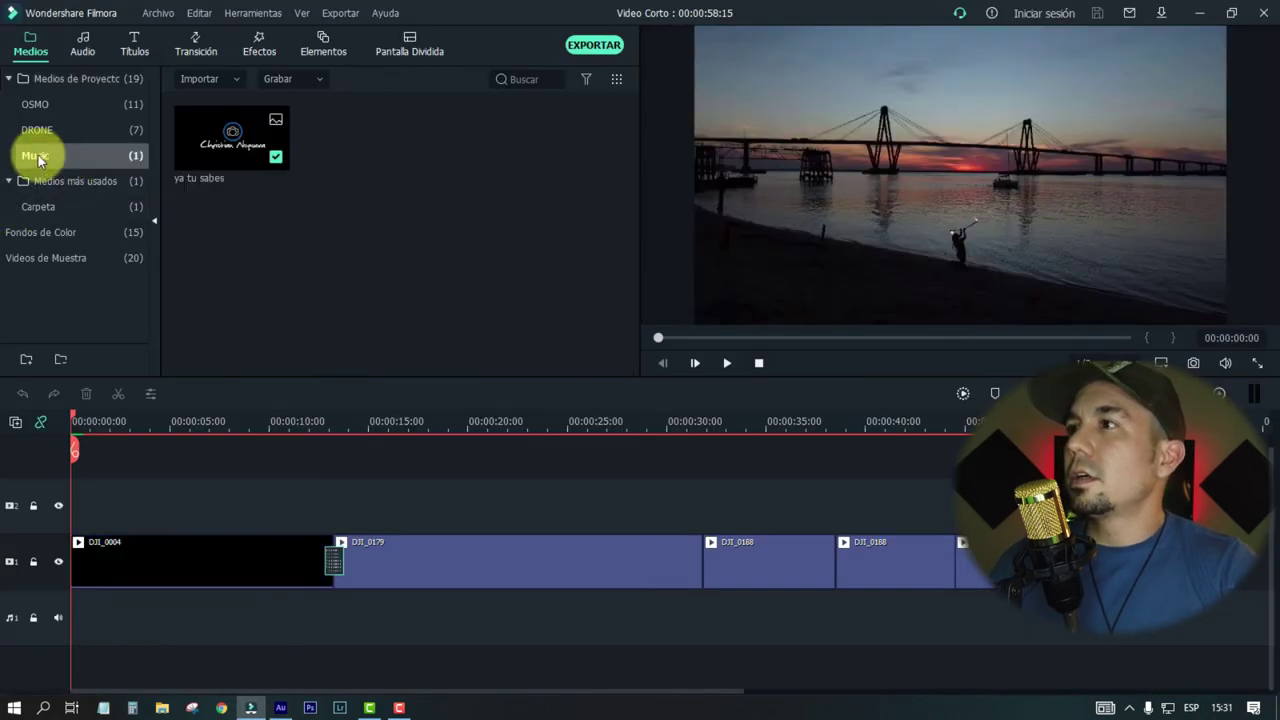
{"action": "double_click", "coordinate": [376, 241]}
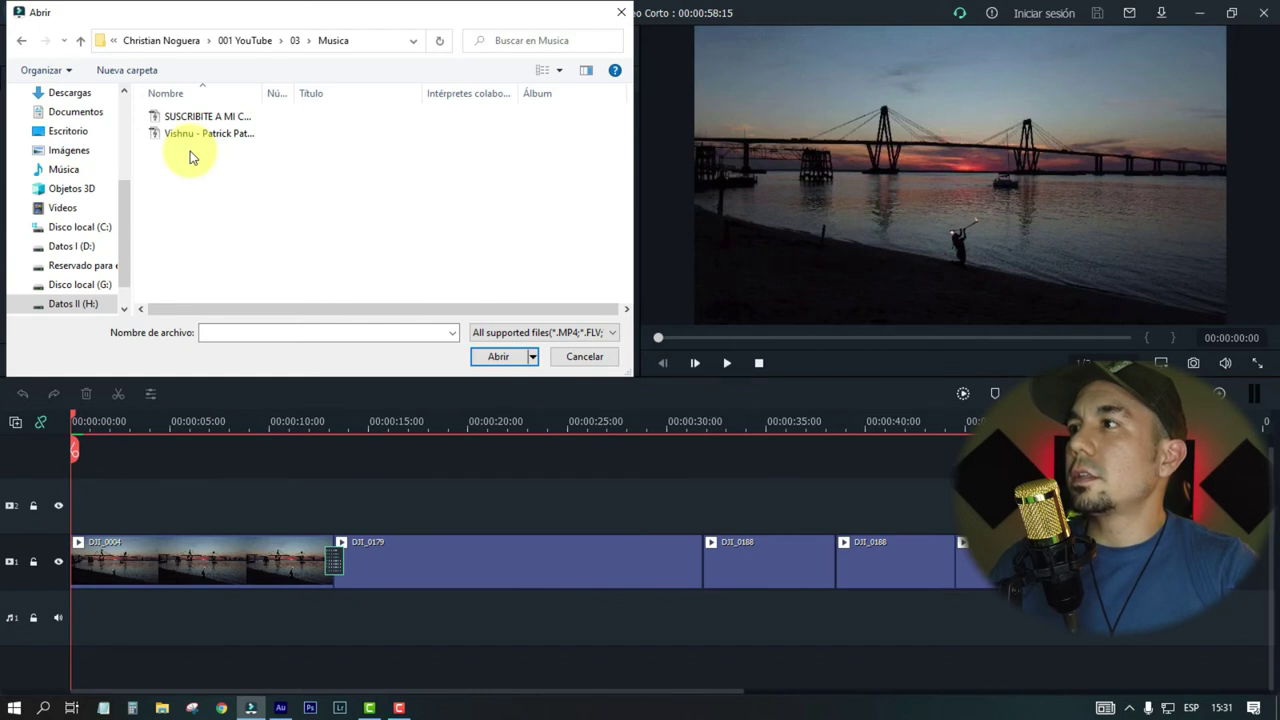
{"action": "left_click", "coordinate": [205, 118]}
{"action": "left_click_drag", "start_coordinate": [265, 94], "coordinate": [403, 97]}
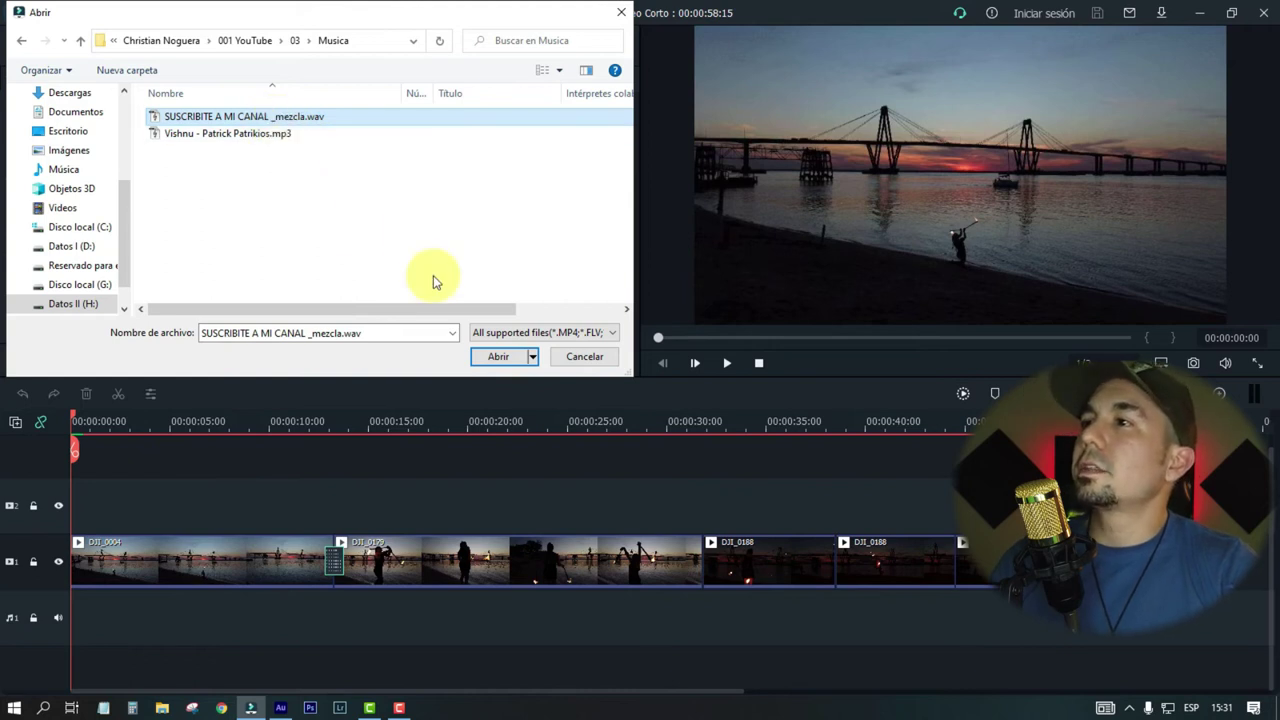
{"action": "left_click", "coordinate": [497, 362]}
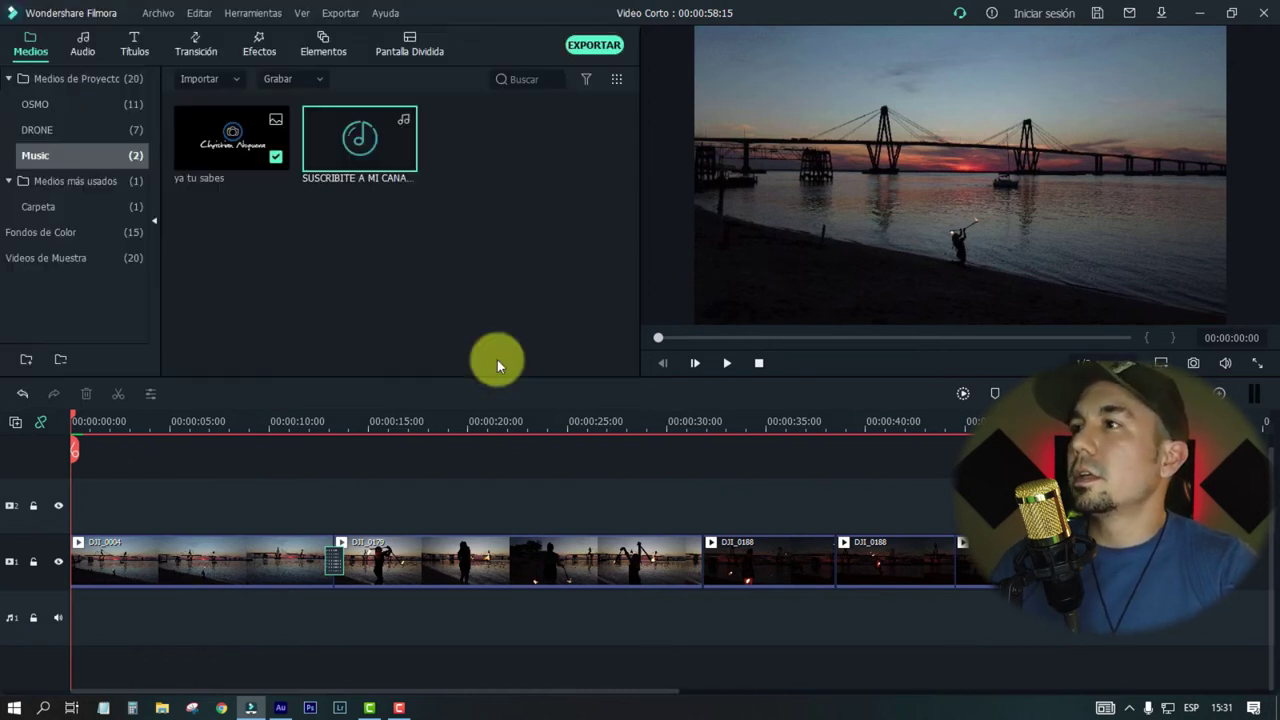
Step: Place the imported mixdown on audio track 1, starting at the beginning of the timeline
{"action": "mouse_move", "coordinate": [352, 133]}
{"action": "left_click_drag", "start_coordinate": [363, 145], "coordinate": [38, 636]}
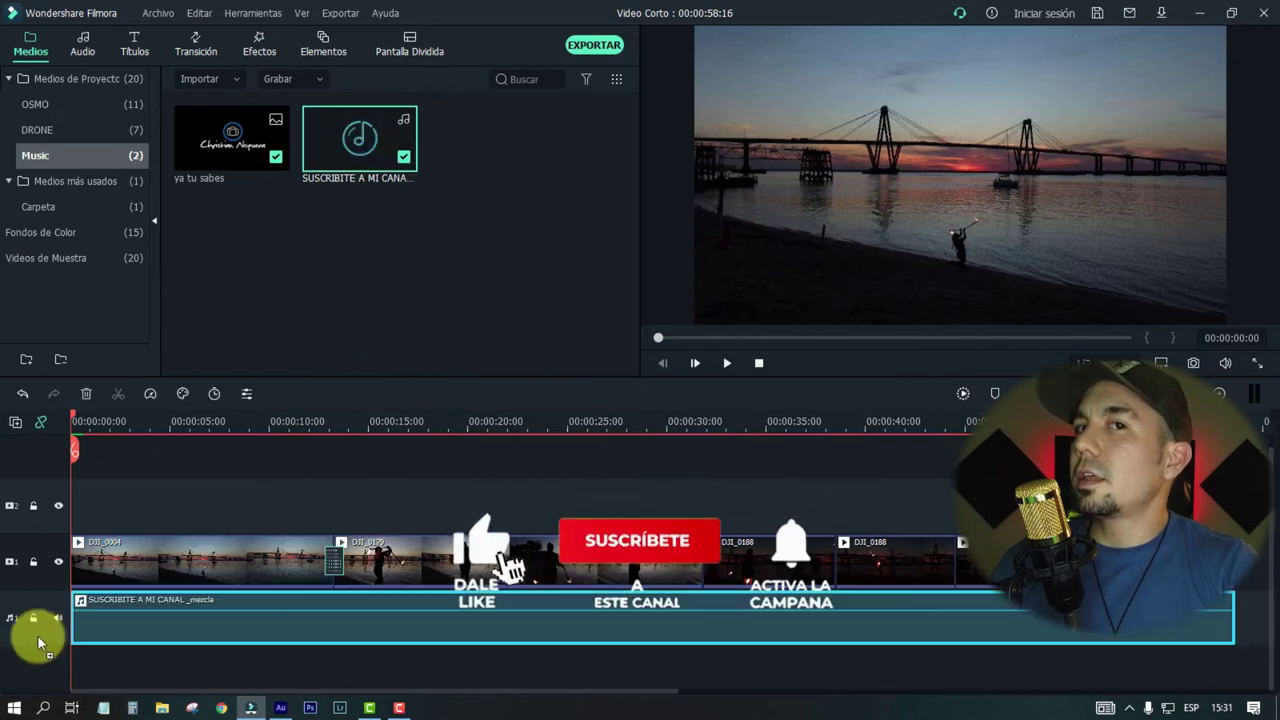
{"action": "left_click_drag", "start_coordinate": [306, 423], "coordinate": [160, 421]}
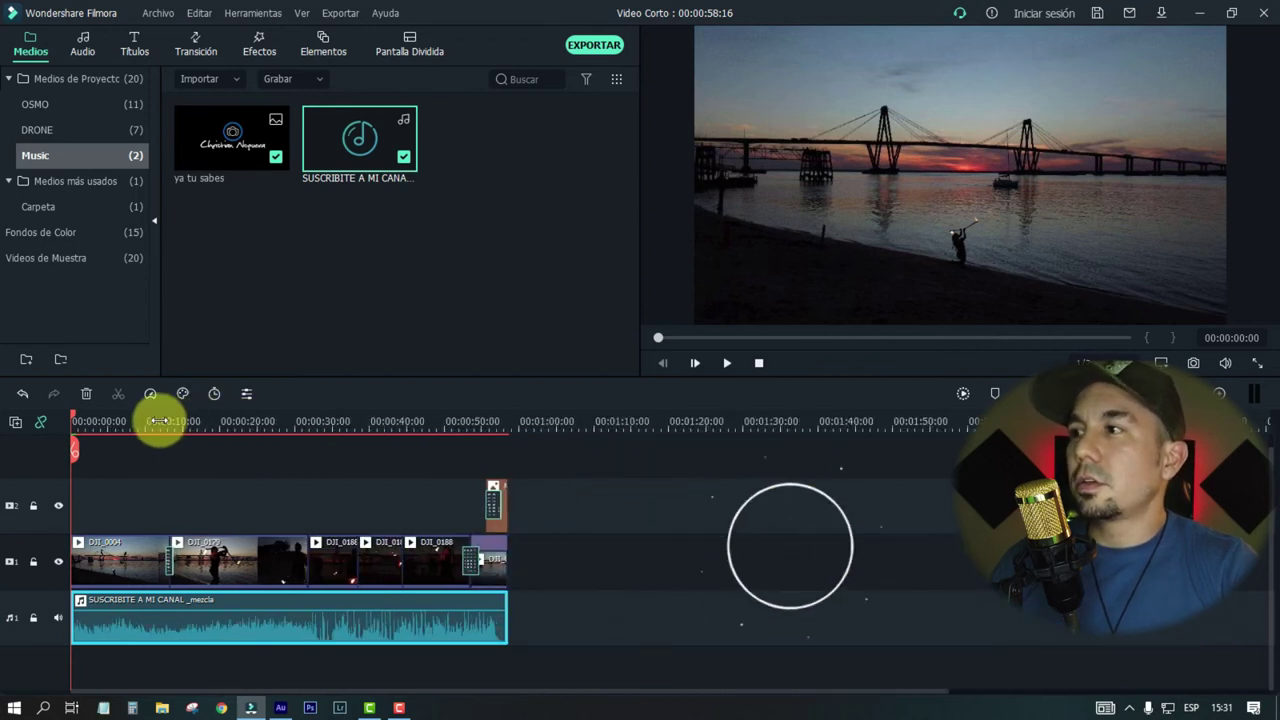
Step: Play the video with its new music from the start and again from about 0:50 to check the fit and the ending
{"action": "key", "text": "space"}
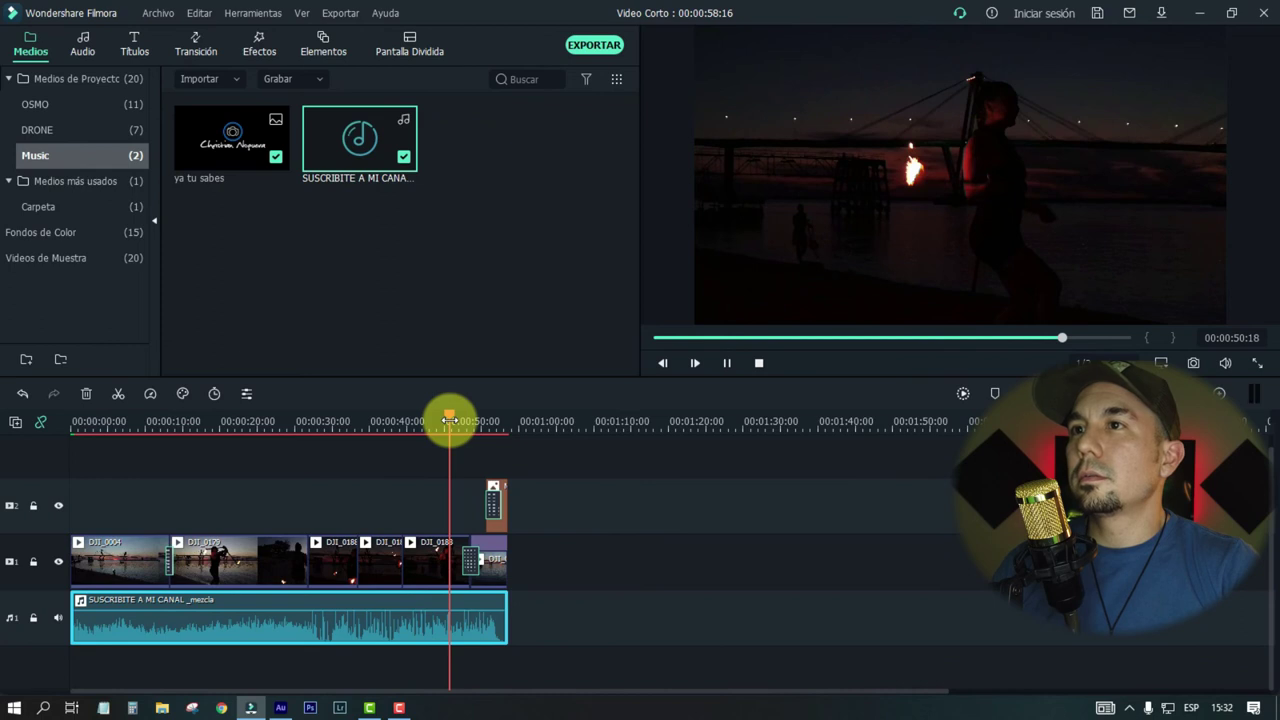
{"action": "left_click", "coordinate": [450, 420]}
{"action": "key", "text": "space"}
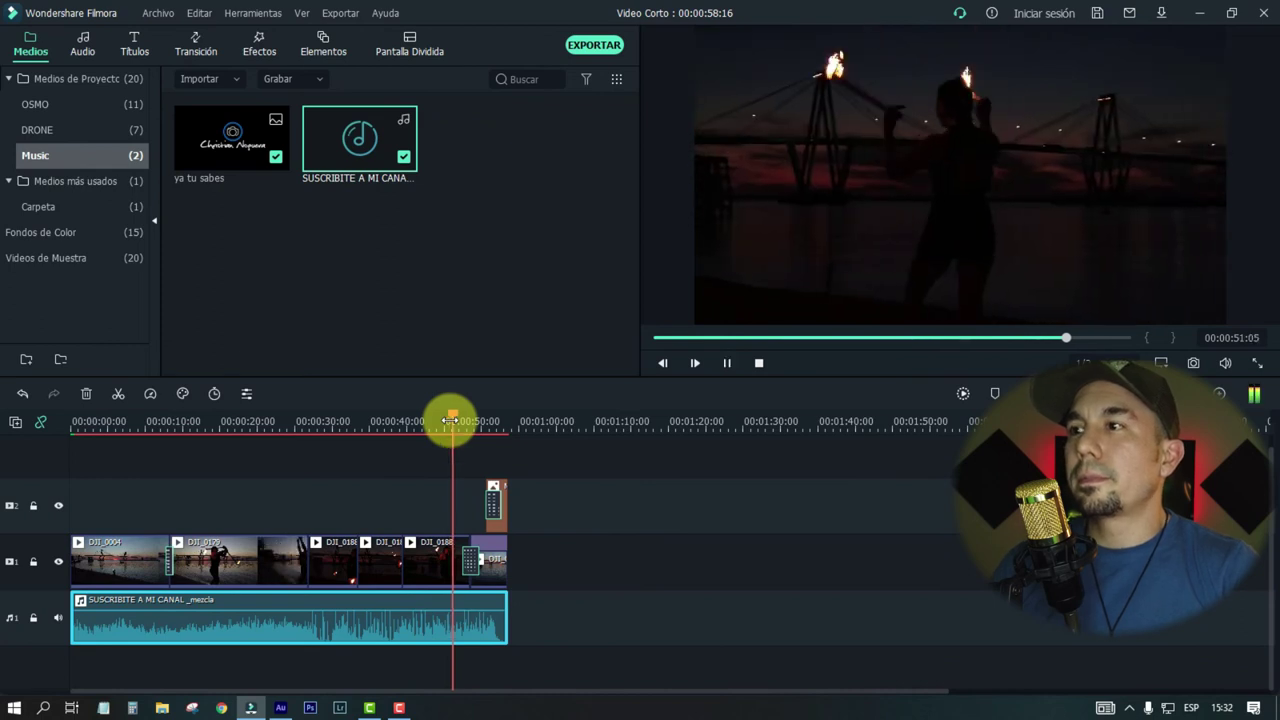